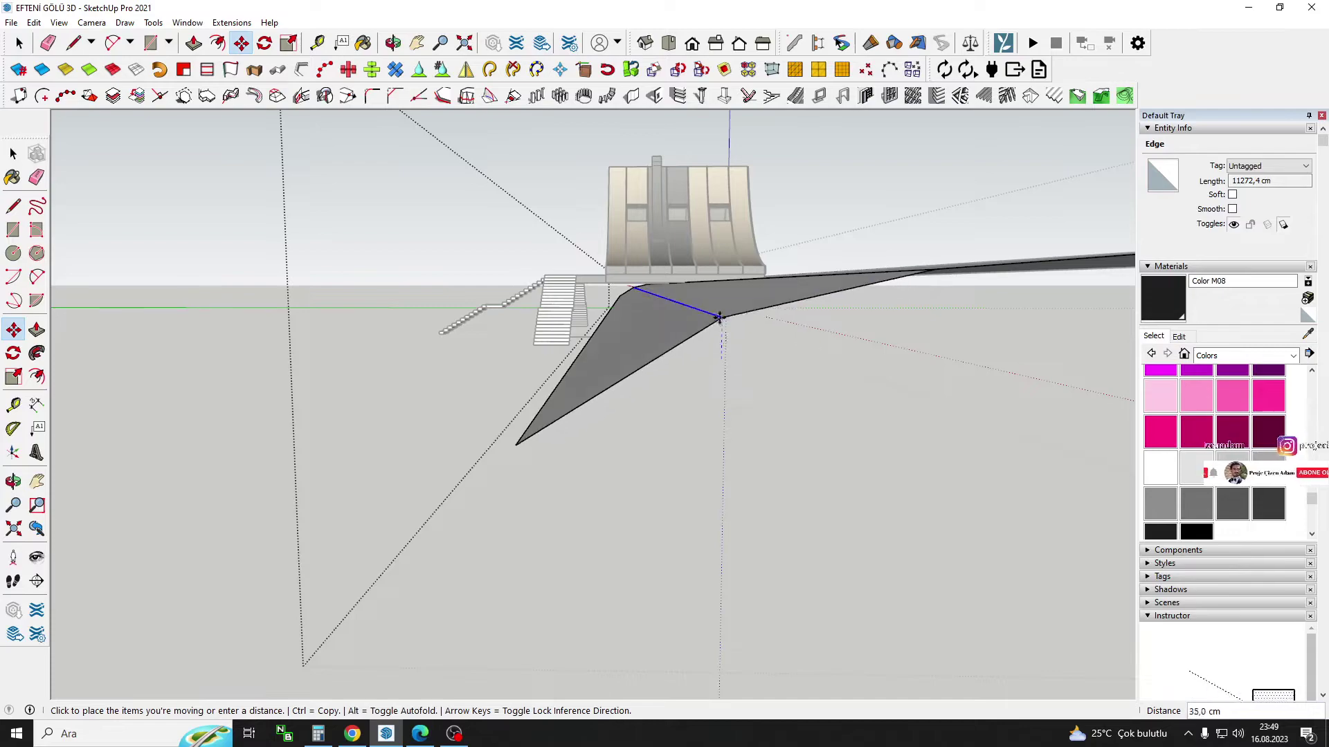
# Reframe the view on the building and stairs and compare it with the lakeside reference photo
pyautogui.press('h')
pyautogui.moveTo(685, 342); pyautogui.dragTo(801, 341)
pyautogui.click(353, 735)
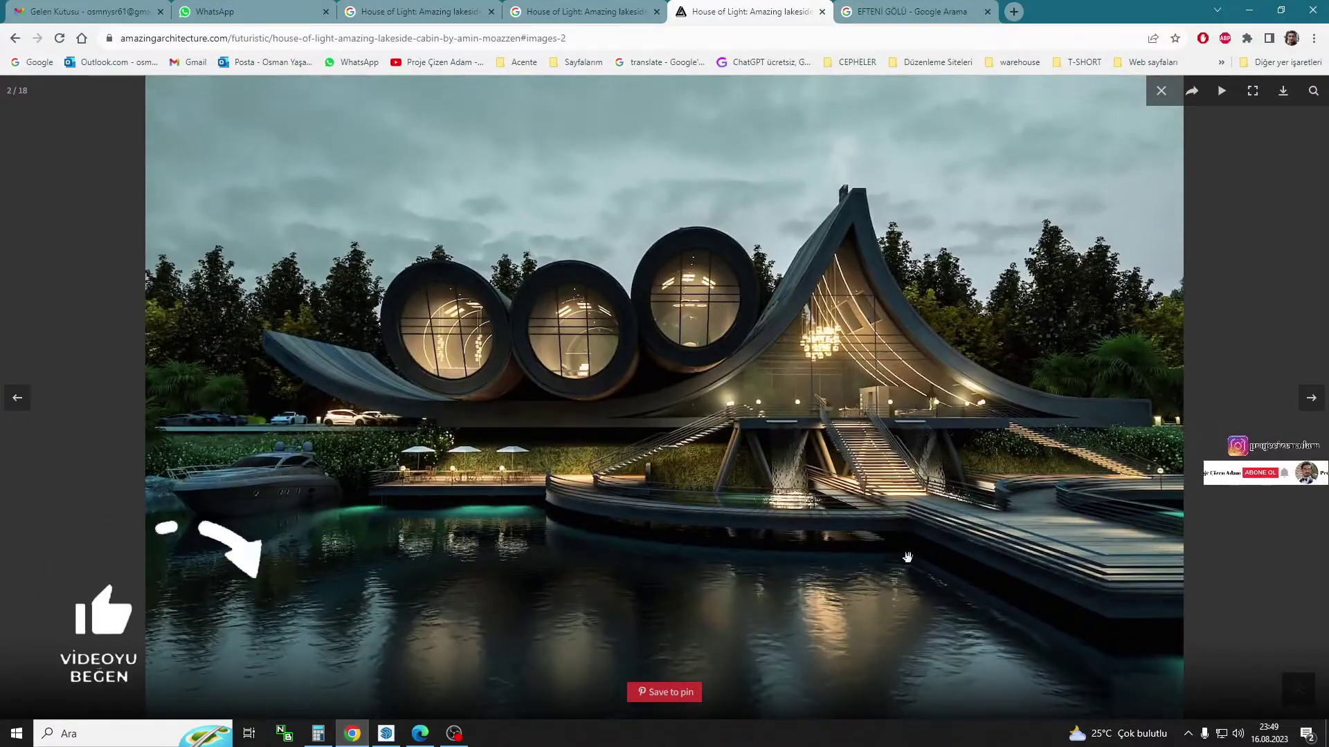
pyautogui.click(386, 733)
pyautogui.moveTo(553, 325)
pyautogui.mouseDown(button='middle')
pyautogui.moveTo(839, 395)
pyautogui.moveTo(766, 415)
pyautogui.moveTo(590, 335)
pyautogui.mouseUp(button='middle')
pyautogui.click(352, 735)
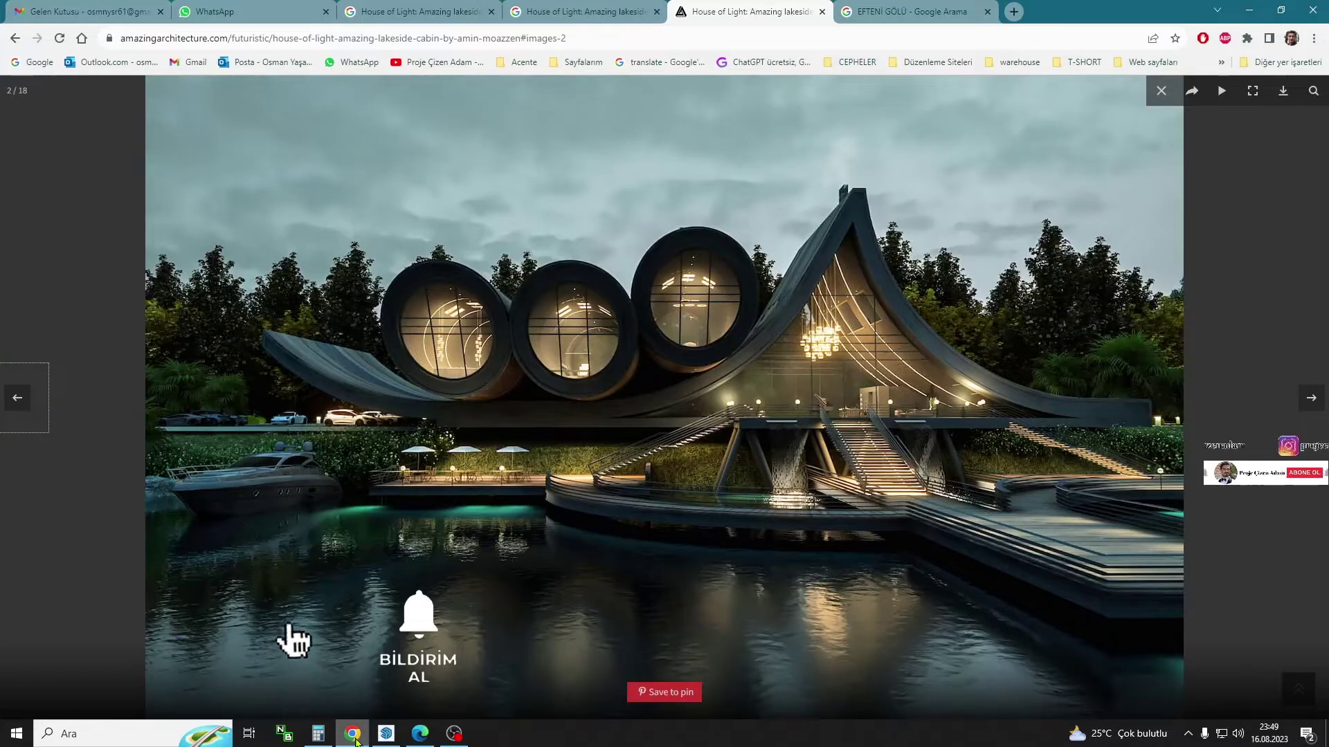
pyautogui.click(354, 735)
# Draw a landing rectangle on the ground at the foot of the central staircase
pyautogui.click(590, 338)
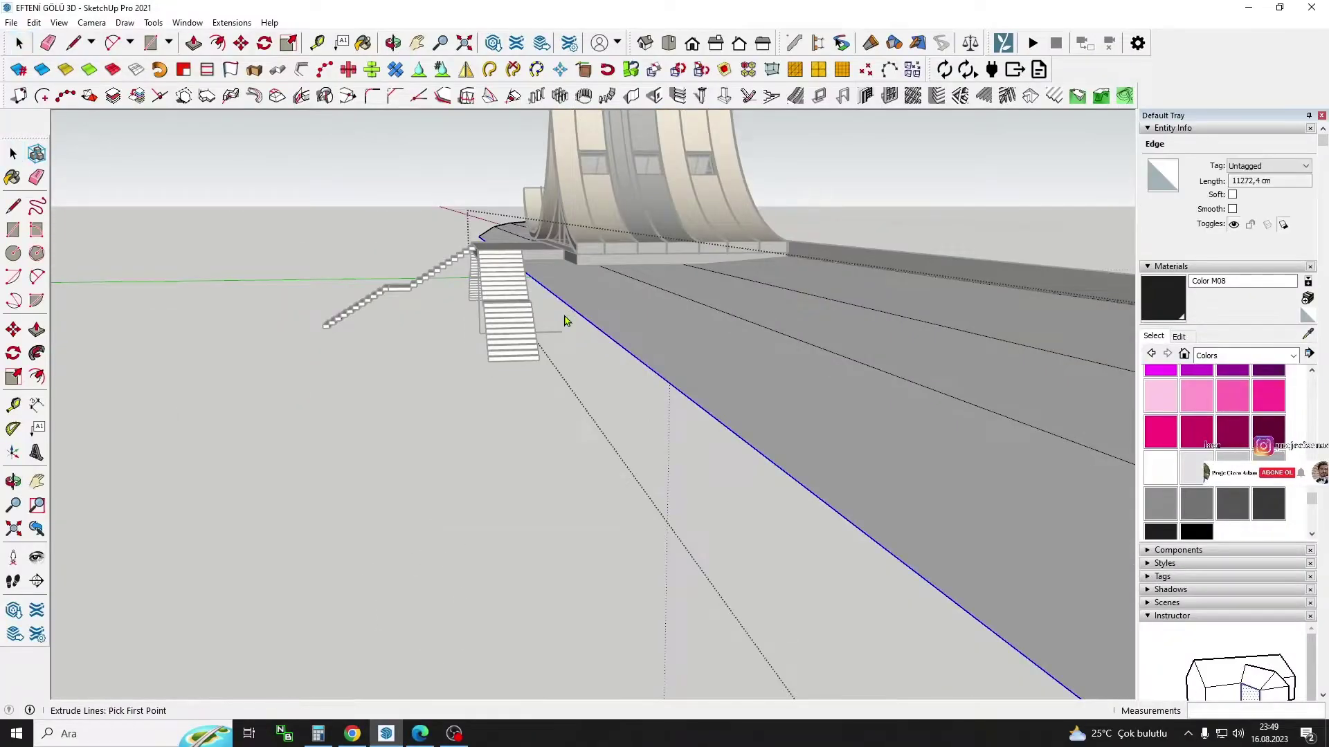
pyautogui.moveTo(570, 344); pyautogui.dragTo(584, 355, button='middle')
pyautogui.press('space')
pyautogui.press('r')
pyautogui.click(603, 388)
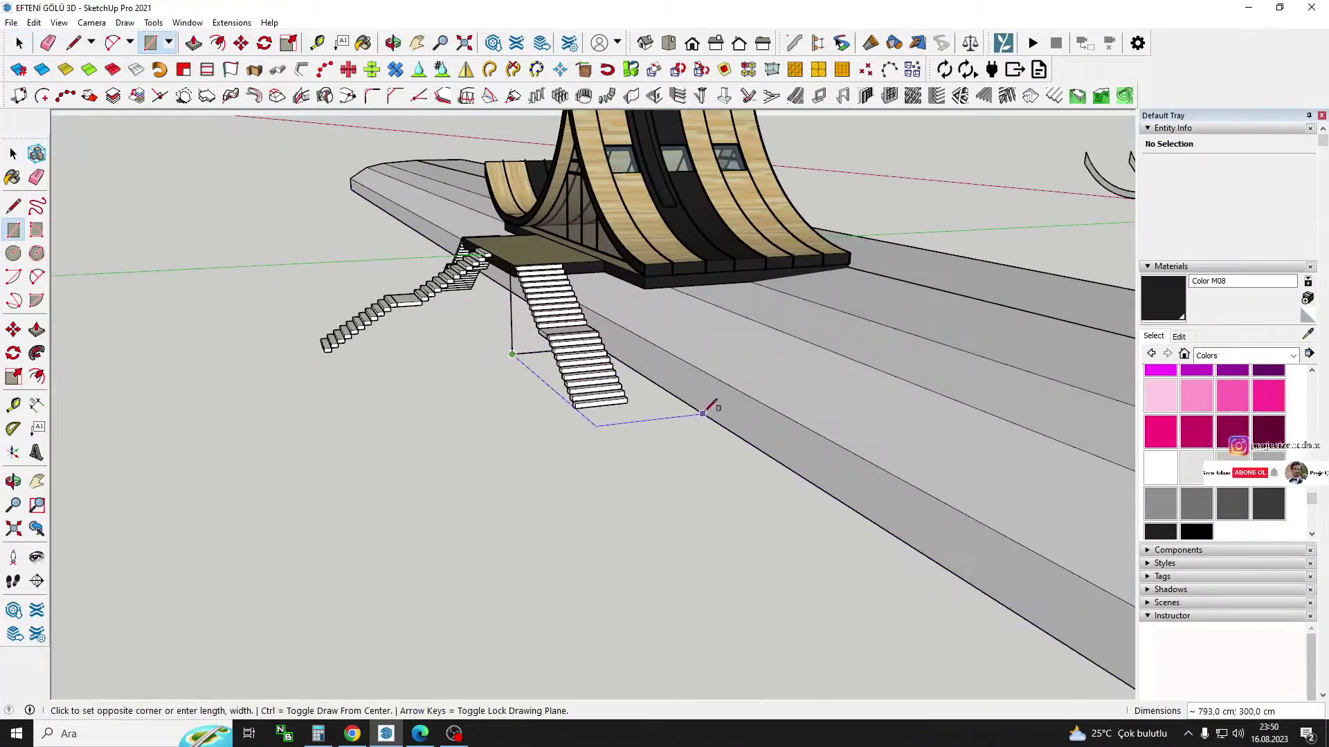
pyautogui.click(712, 418)
pyautogui.scroll(3, 712, 419)
pyautogui.click(352, 734)
pyautogui.click(352, 733)
pyautogui.press('space')
pyautogui.keyDown('shift'); pyautogui.moveTo(761, 512); pyautogui.dragTo(706, 383, button='middle'); pyautogui.keyUp('shift')
# Pull the rectangle up into a thick landing slab
pyautogui.click(602, 335)
pyautogui.moveTo(602, 335); pyautogui.dragTo(720, 332, button='middle')
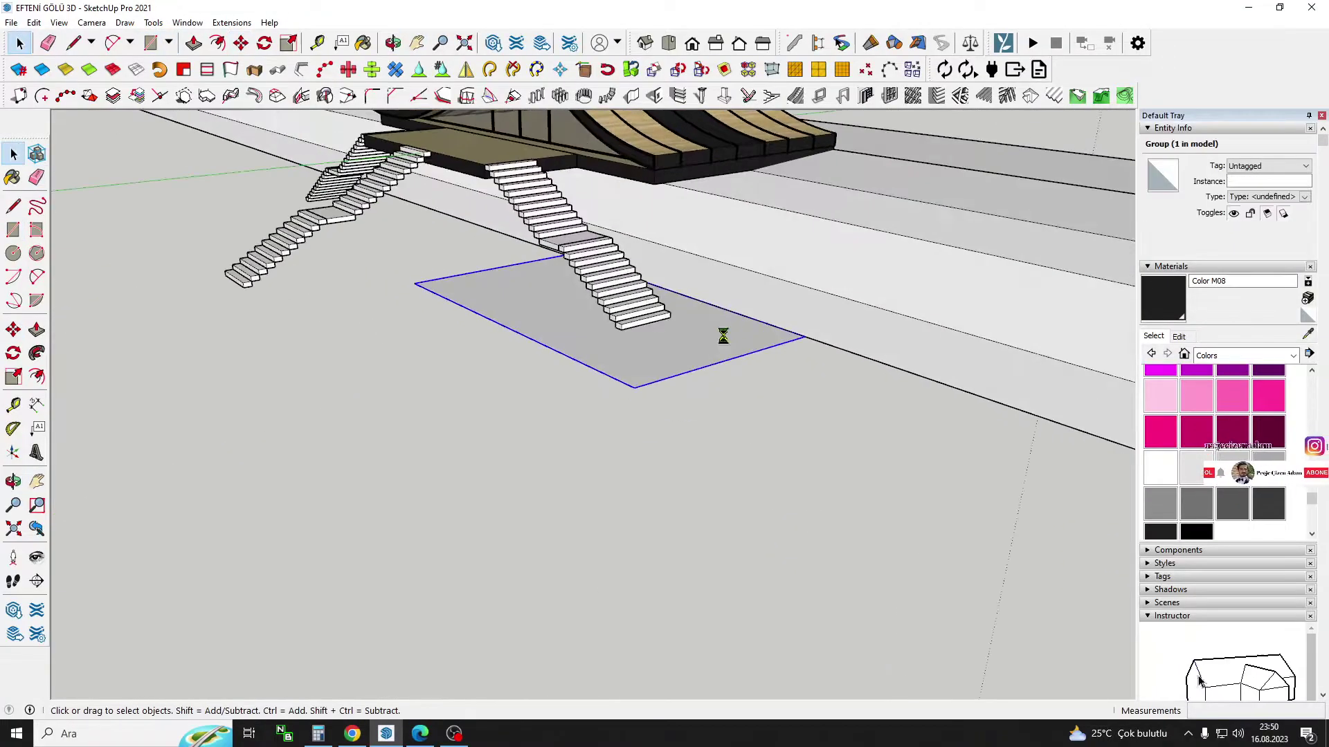
pyautogui.press('p')
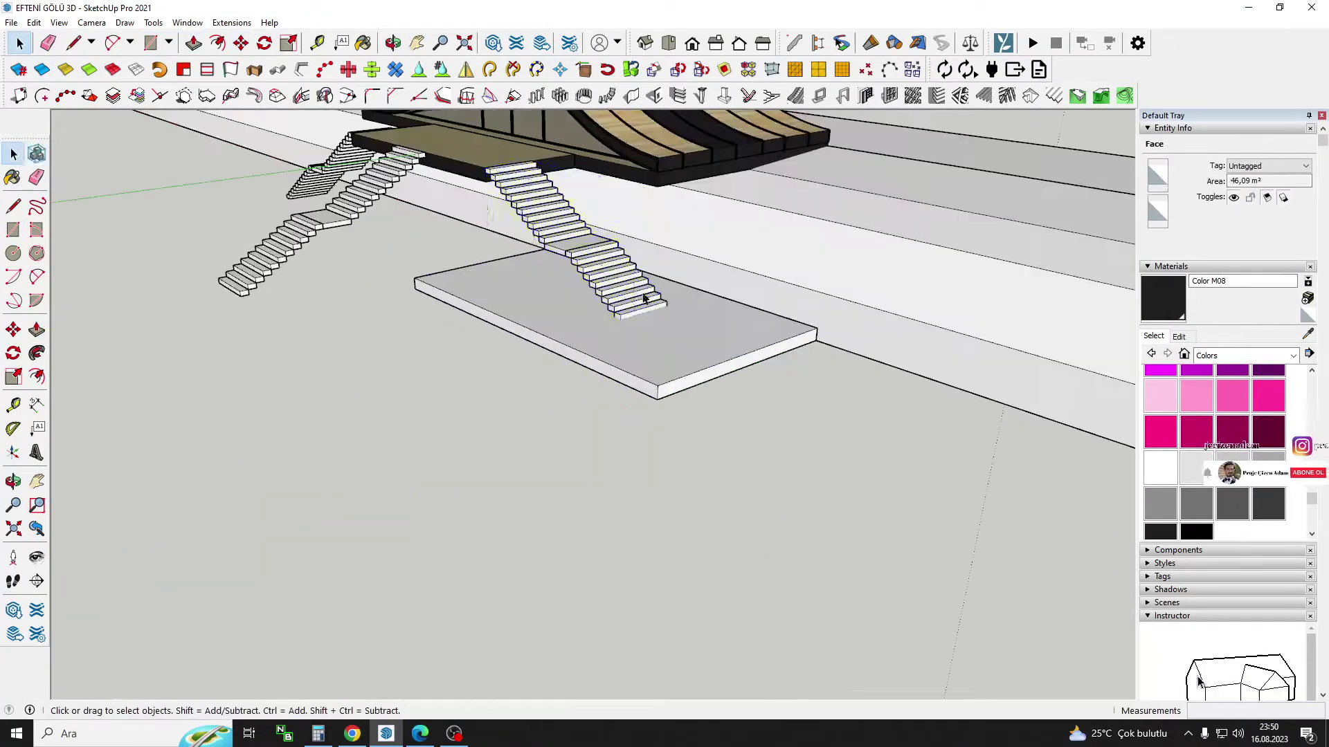
pyautogui.moveTo(194, 132); pyautogui.dragTo(679, 325)
# Scale the stairs vertically to 0.90 and review the result against the reference photo
pyautogui.press('s')
pyautogui.click(478, 304)
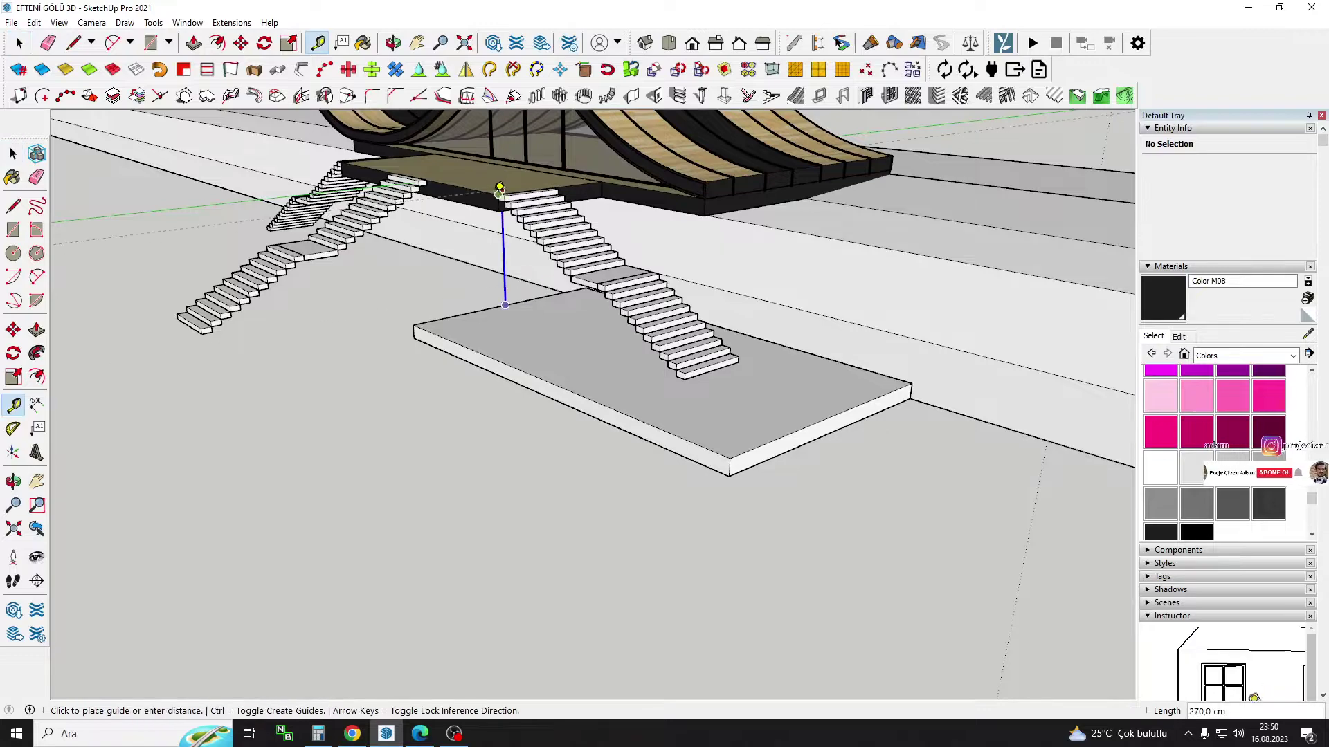
pyautogui.moveTo(500, 187)
pyautogui.mouseDown(button='middle')
pyautogui.moveTo(626, 331)
pyautogui.moveTo(632, 296)
pyautogui.mouseUp(button='middle')
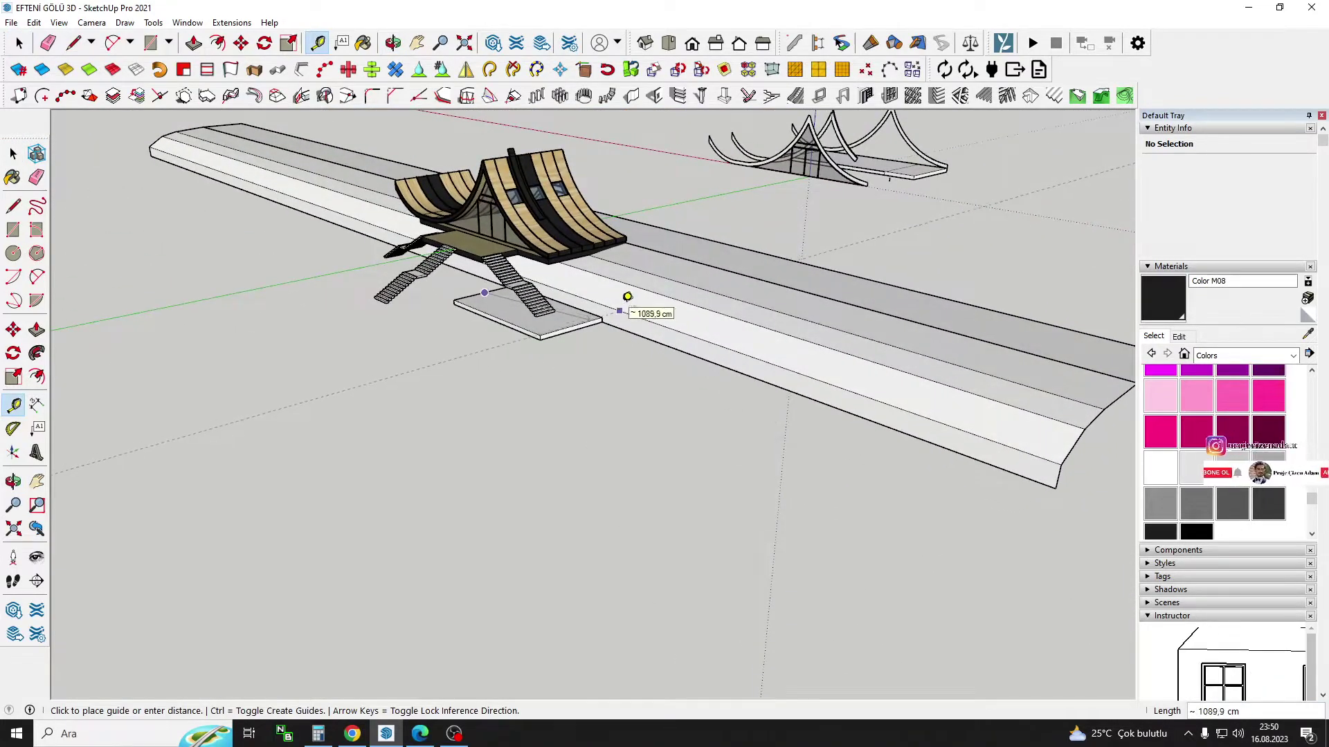
pyautogui.moveTo(623, 301); pyautogui.dragTo(480, 207, button='middle')
pyautogui.moveTo(500, 159)
pyautogui.mouseDown(button='middle')
pyautogui.moveTo(415, 208)
pyautogui.moveTo(484, 242)
pyautogui.mouseUp(button='middle')
pyautogui.click(352, 733)
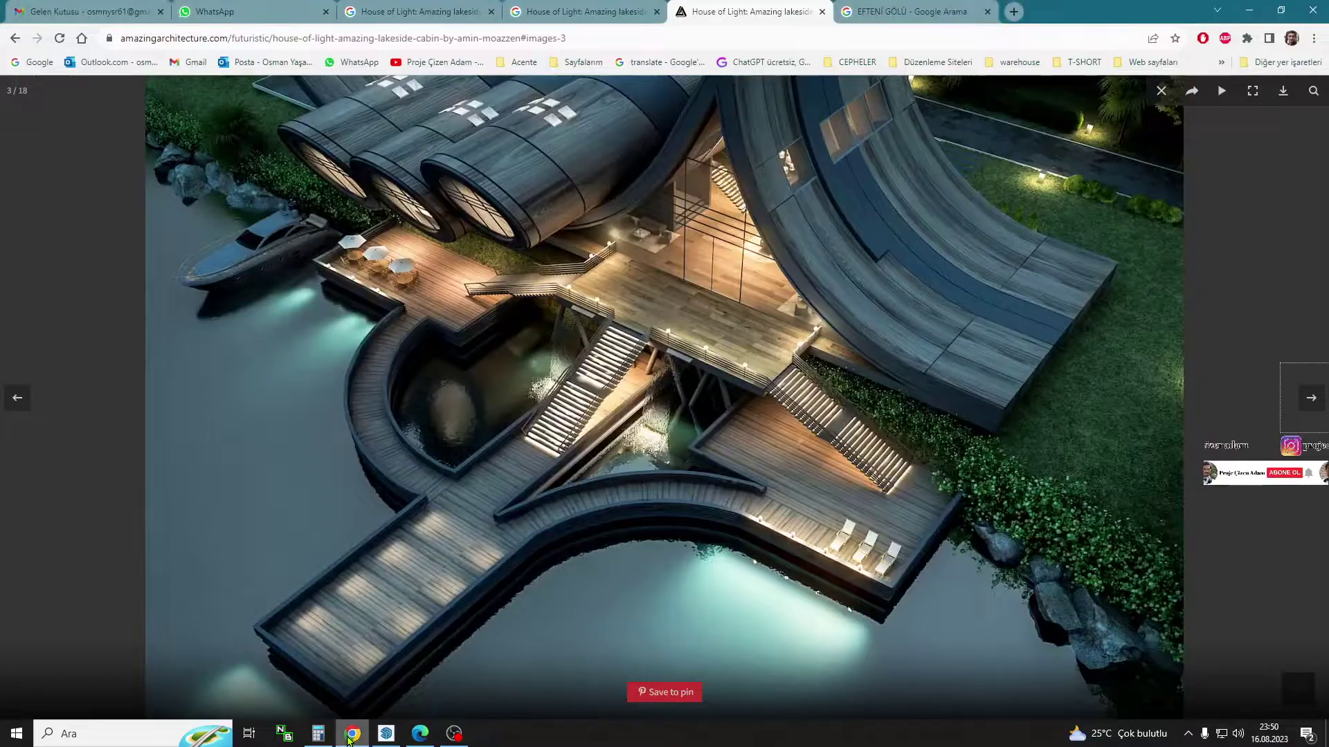
pyautogui.click(386, 734)
pyautogui.moveTo(579, 272)
pyautogui.mouseDown(button='middle')
pyautogui.moveTo(593, 261)
pyautogui.moveTo(609, 291)
pyautogui.mouseUp(button='middle')
# Zoom in on the lowest steps and inspect the stair edges from a low side angle
pyautogui.scroll(3, 644, 332)
pyautogui.scroll(3, 657, 353)
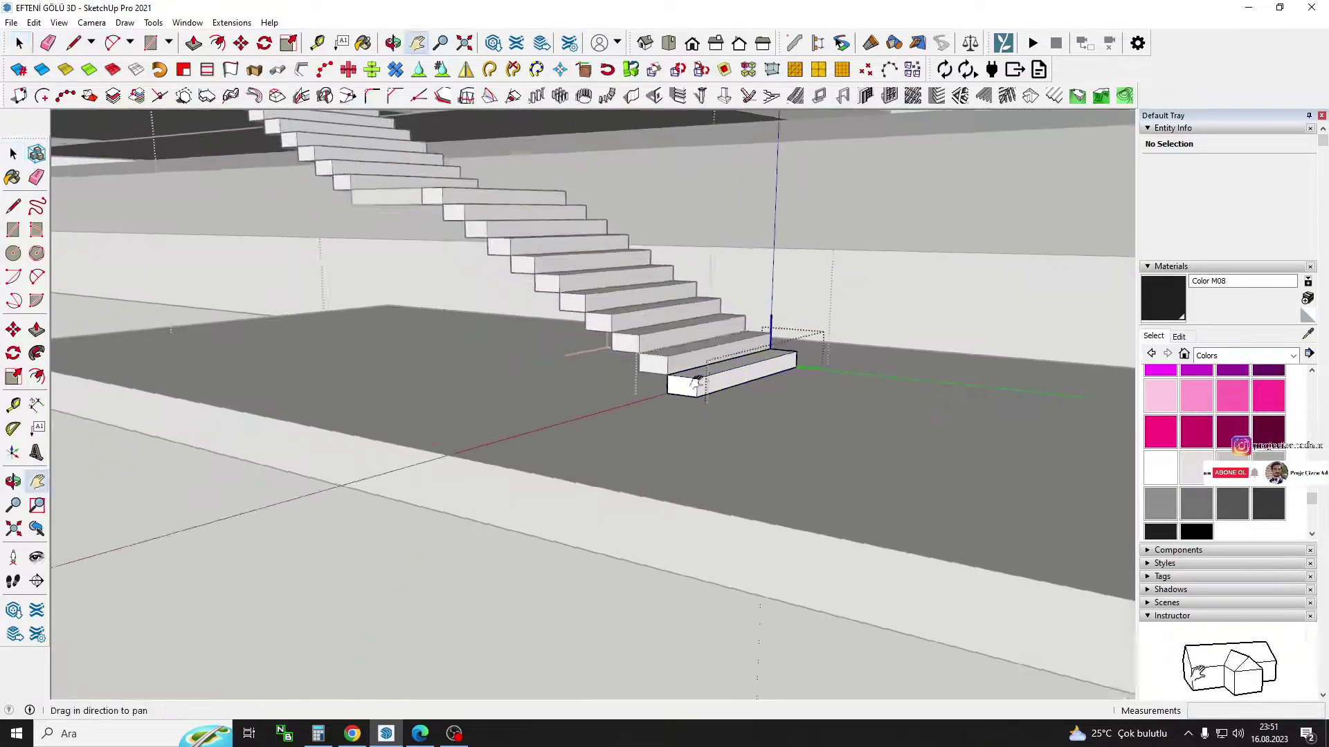
pyautogui.scroll(2, 669, 367)
pyautogui.tripleClick(669, 367)
pyautogui.moveTo(653, 351); pyautogui.dragTo(596, 367, button='middle')
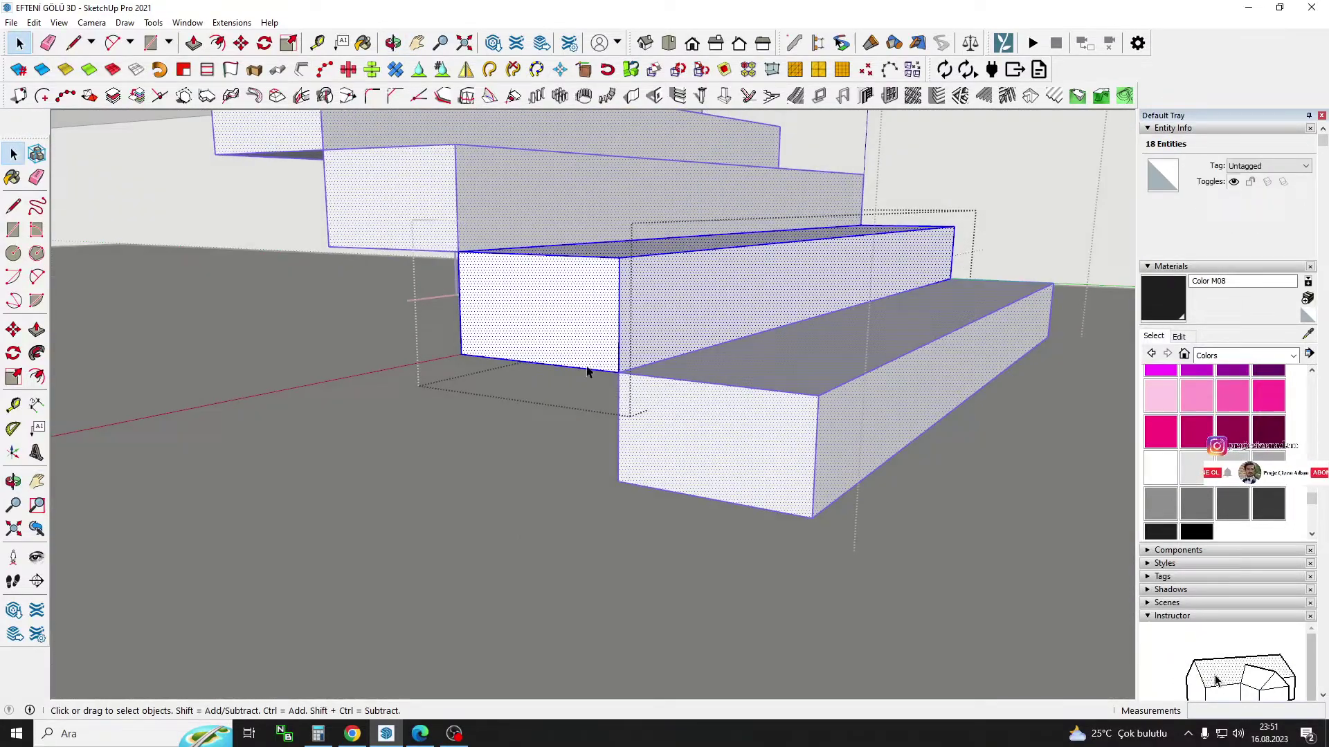
pyautogui.click(589, 365)
pyautogui.press('m')
pyautogui.press('Escape')
pyautogui.moveTo(697, 356)
pyautogui.mouseDown(button='middle')
pyautogui.moveTo(646, 261)
pyautogui.moveTo(619, 259)
pyautogui.mouseUp(button='middle')
pyautogui.press('p')
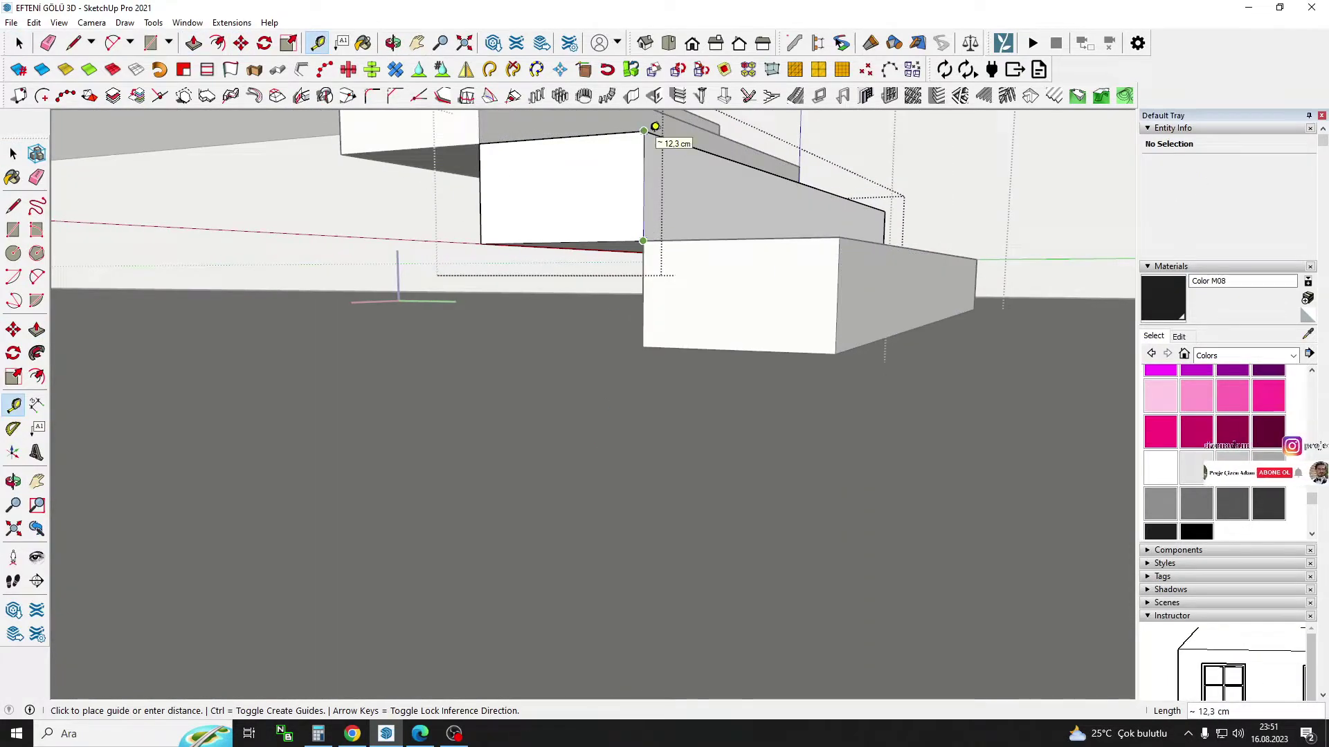
pyautogui.press('space')
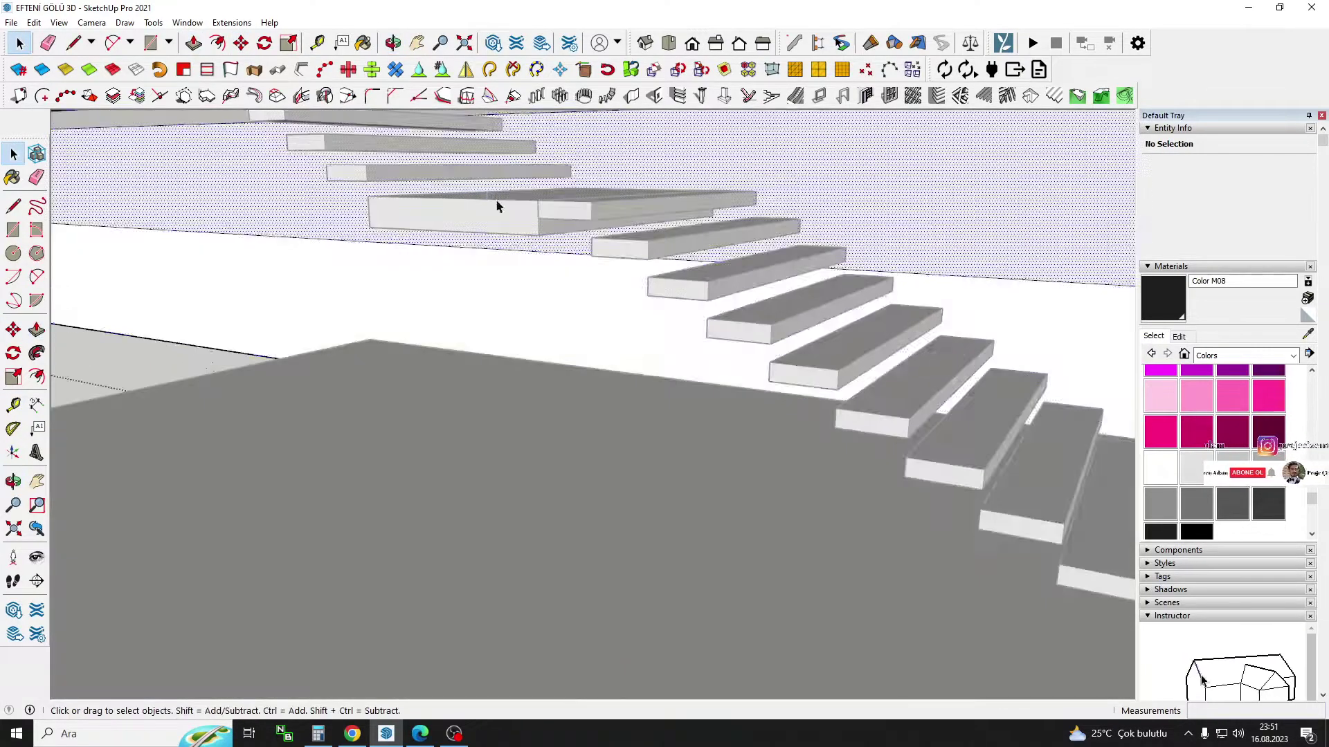
pyautogui.click(511, 205)
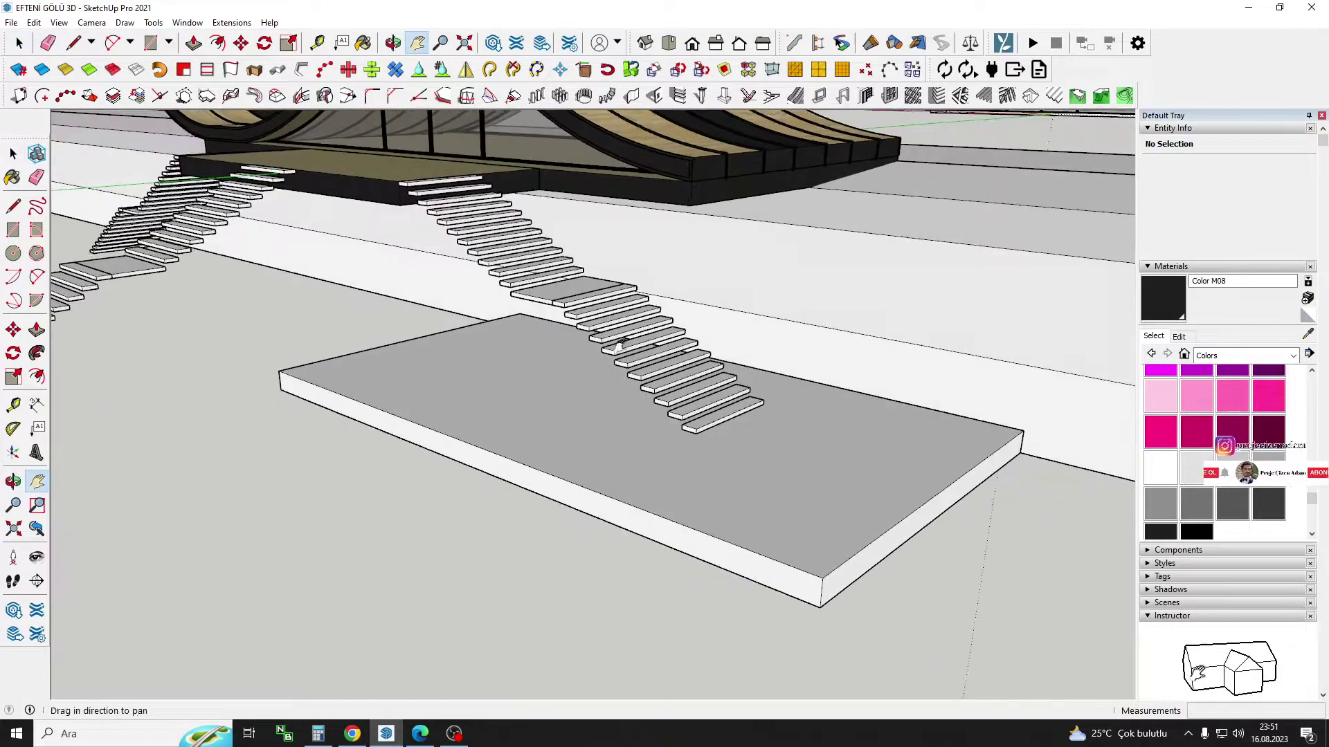
# Check the reference, then complete the zigzag stringer outline and extrude it into a solid underside
pyautogui.click(357, 735)
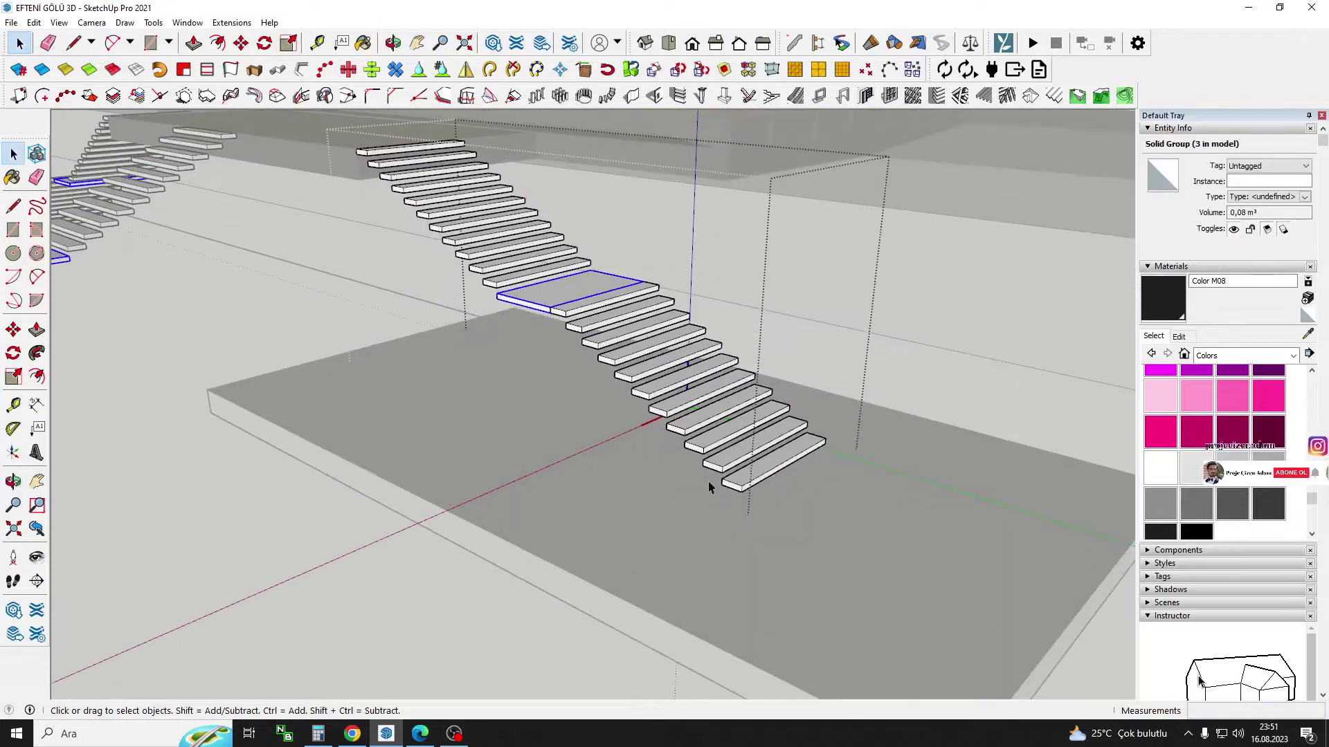
pyautogui.scroll(3, 666, 371)
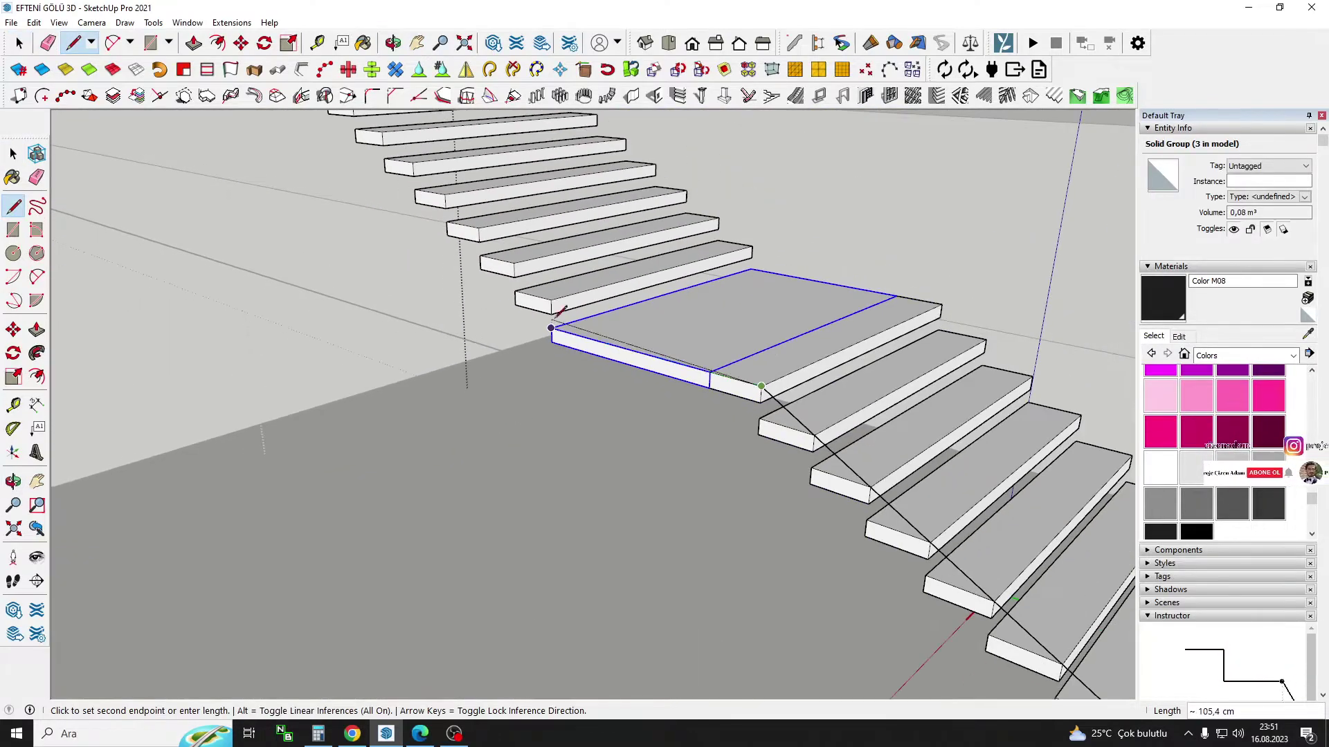
pyautogui.moveTo(652, 367); pyautogui.dragTo(415, 173, button='middle')
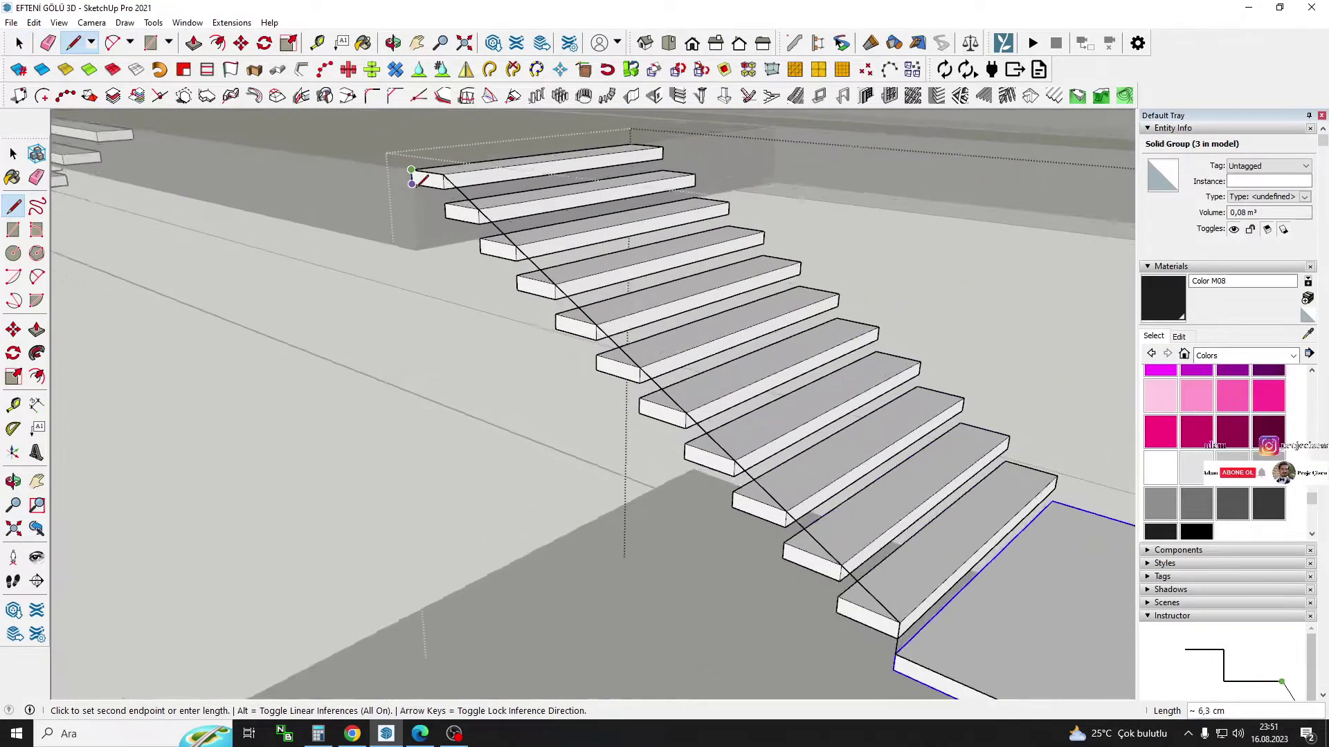
pyautogui.scroll(2, 785, 551)
pyautogui.moveTo(789, 578)
pyautogui.mouseDown(button='middle')
pyautogui.moveTo(584, 380)
pyautogui.moveTo(368, 229)
pyautogui.mouseUp(button='middle')
pyautogui.scroll(-3, 562, 293)
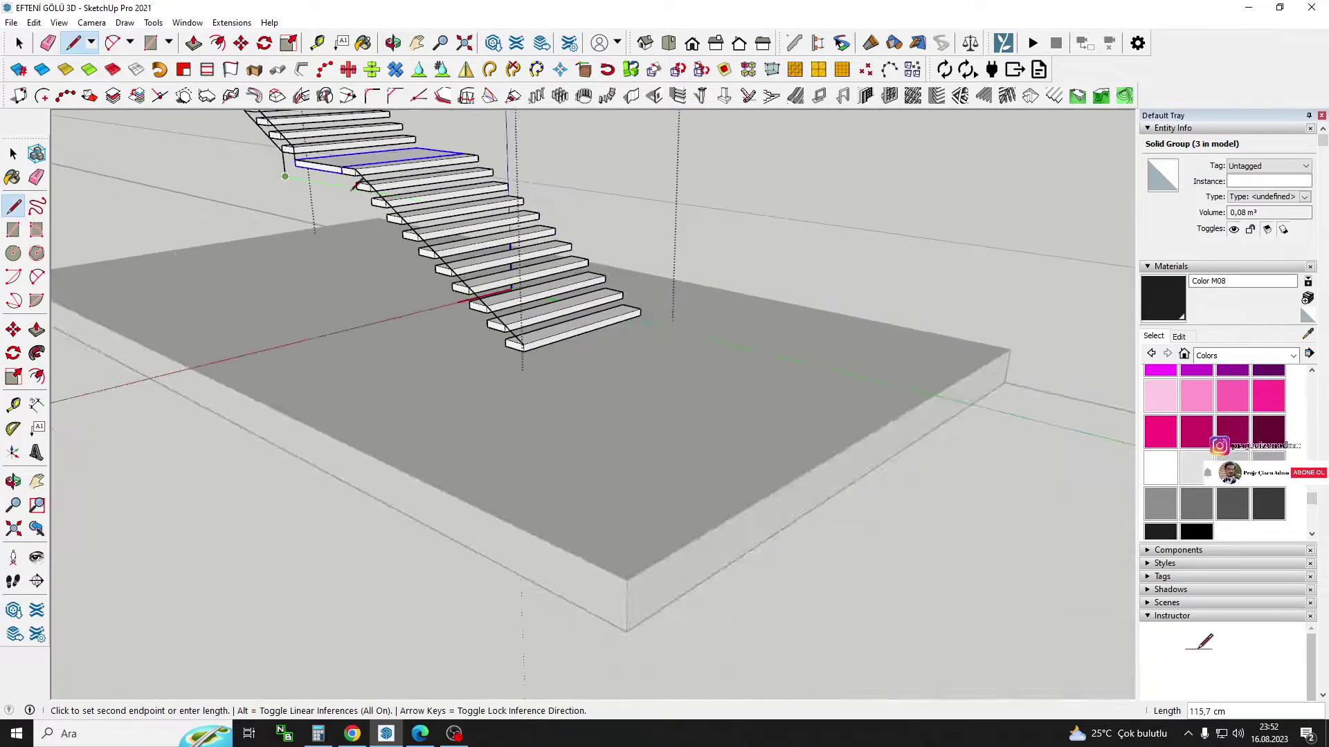
pyautogui.scroll(3, 640, 478)
pyautogui.scroll(-2, 658, 469)
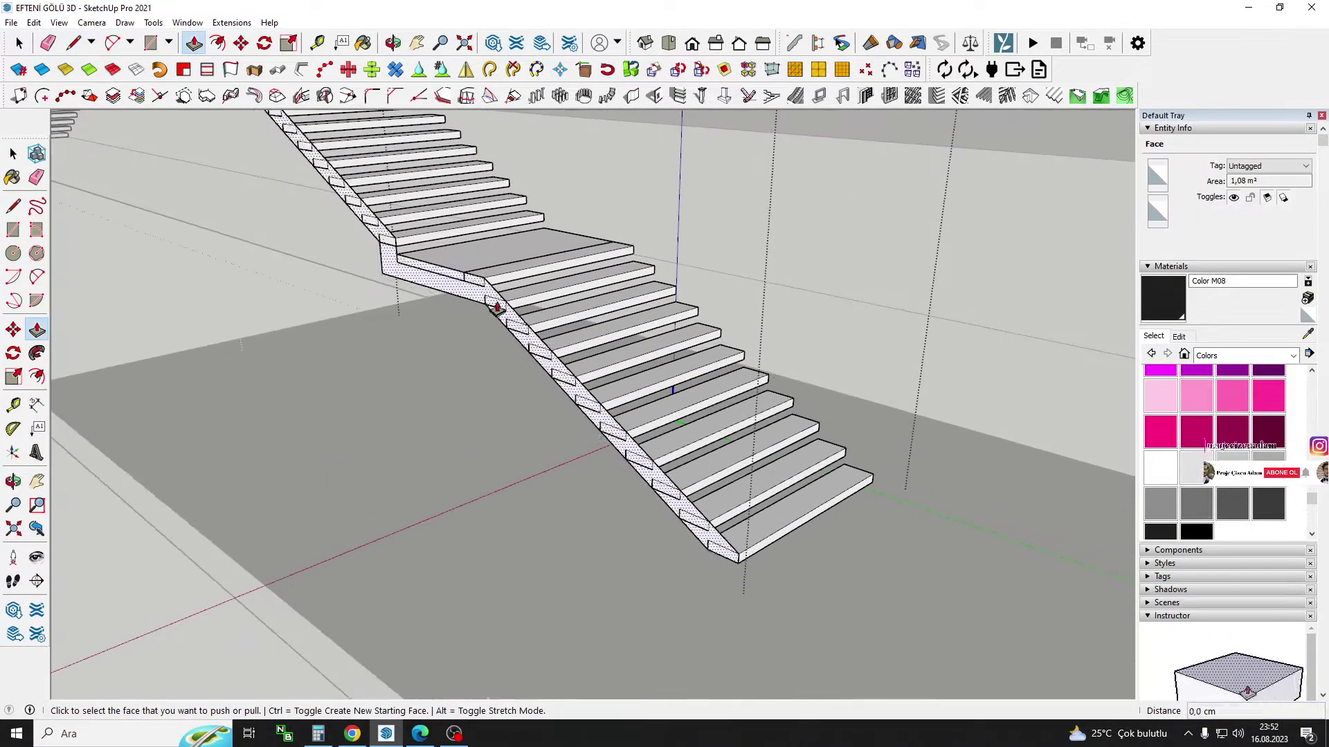
pyautogui.press('space')
pyautogui.hotkey('ctrl', 'a')
pyautogui.scroll(3, 453, 309)
pyautogui.scroll(-5, 454, 309)
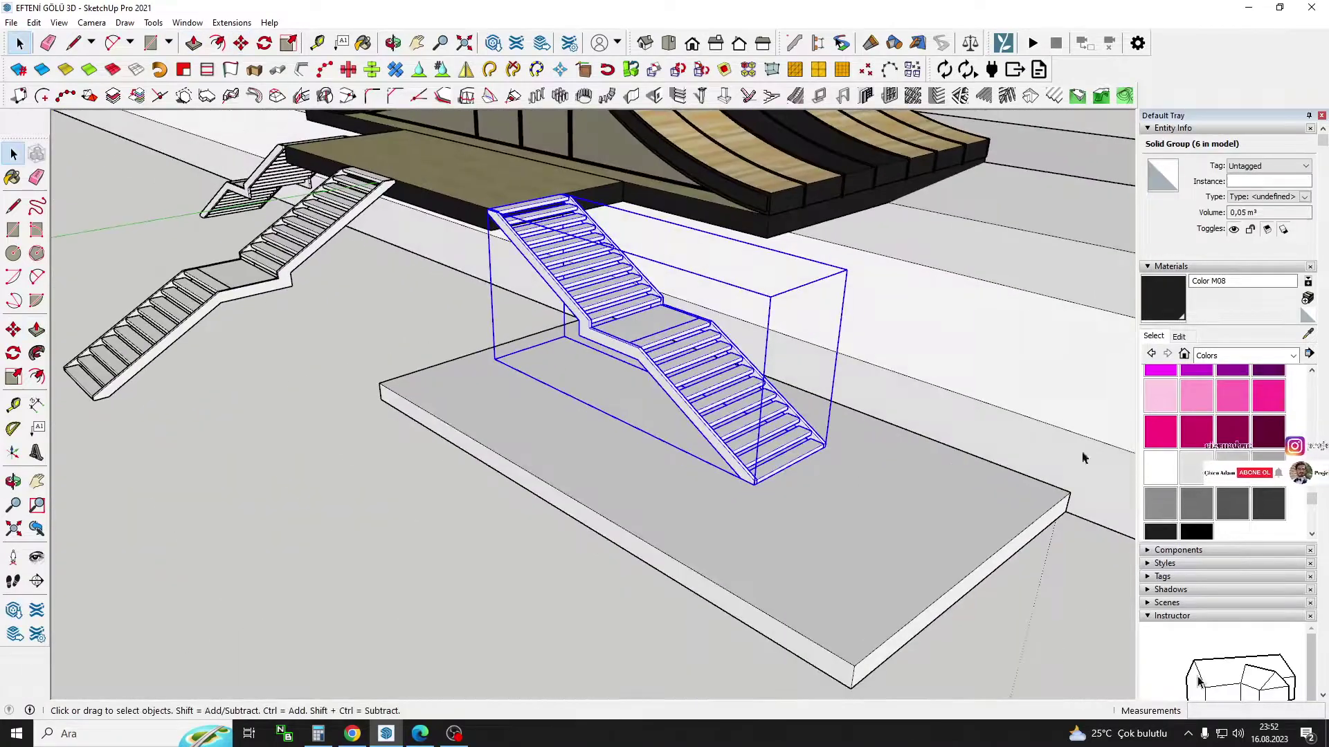
# Paint the right staircase with Wood Veneer 02 and pick the pale Color C01 swatch
pyautogui.click(1246, 355)
pyautogui.click(1218, 533)
pyautogui.click(1233, 383)
pyautogui.click(668, 335)
pyautogui.click(1246, 355)
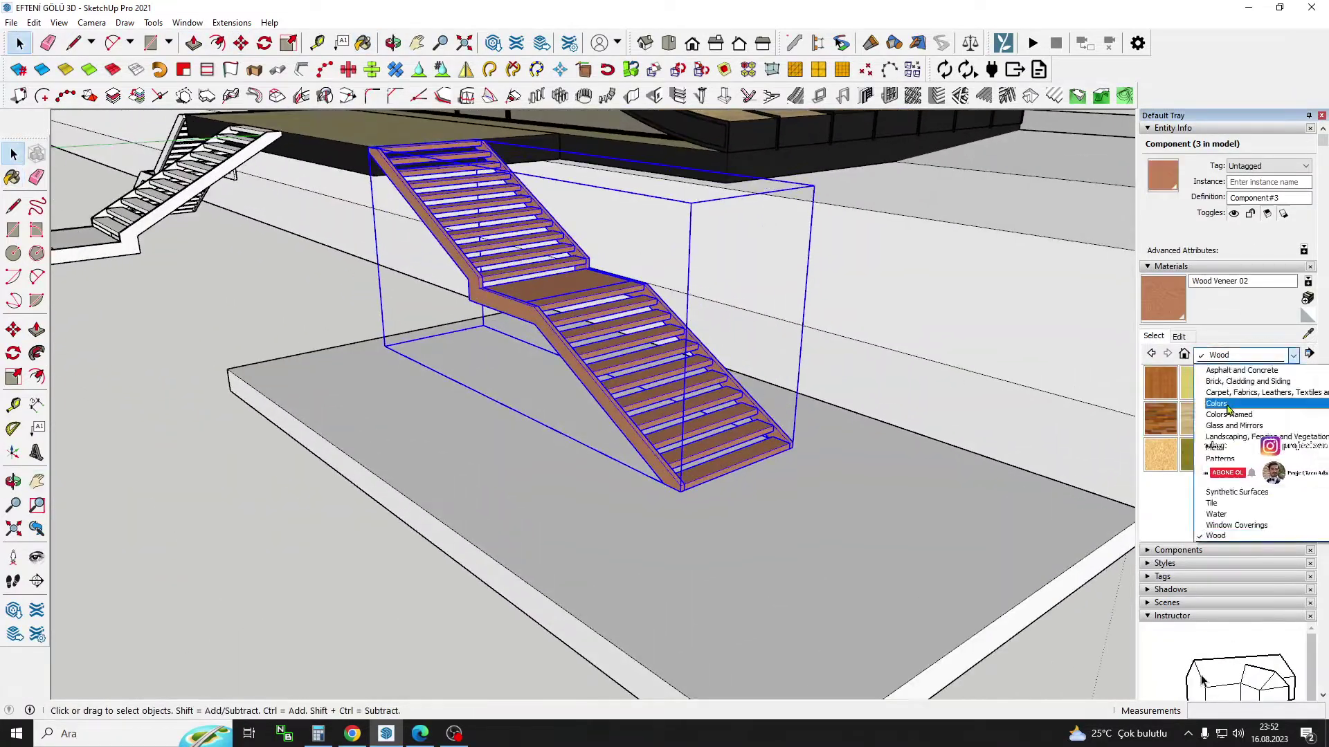
pyautogui.click(1218, 404)
pyautogui.click(1160, 524)
pyautogui.press('space')
# Zoom in and start copying a stair tread, then cancel the copy
pyautogui.scroll(5, 637, 356)
pyautogui.scroll(3, 637, 356)
pyautogui.scroll(3, 717, 315)
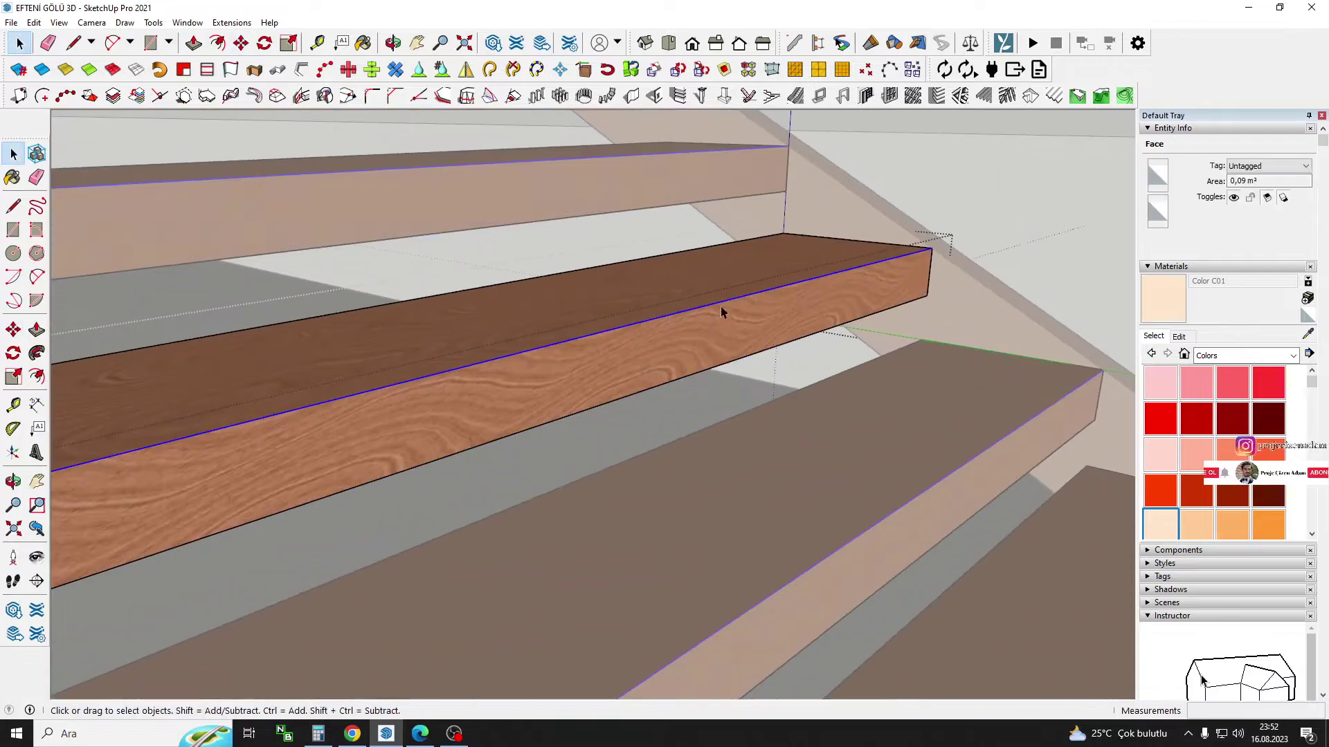
pyautogui.scroll(2, 720, 306)
pyautogui.press('m')
pyautogui.click(760, 296)
pyautogui.press('ctrl')
pyautogui.press('space')
pyautogui.scroll(-8, 759, 299)
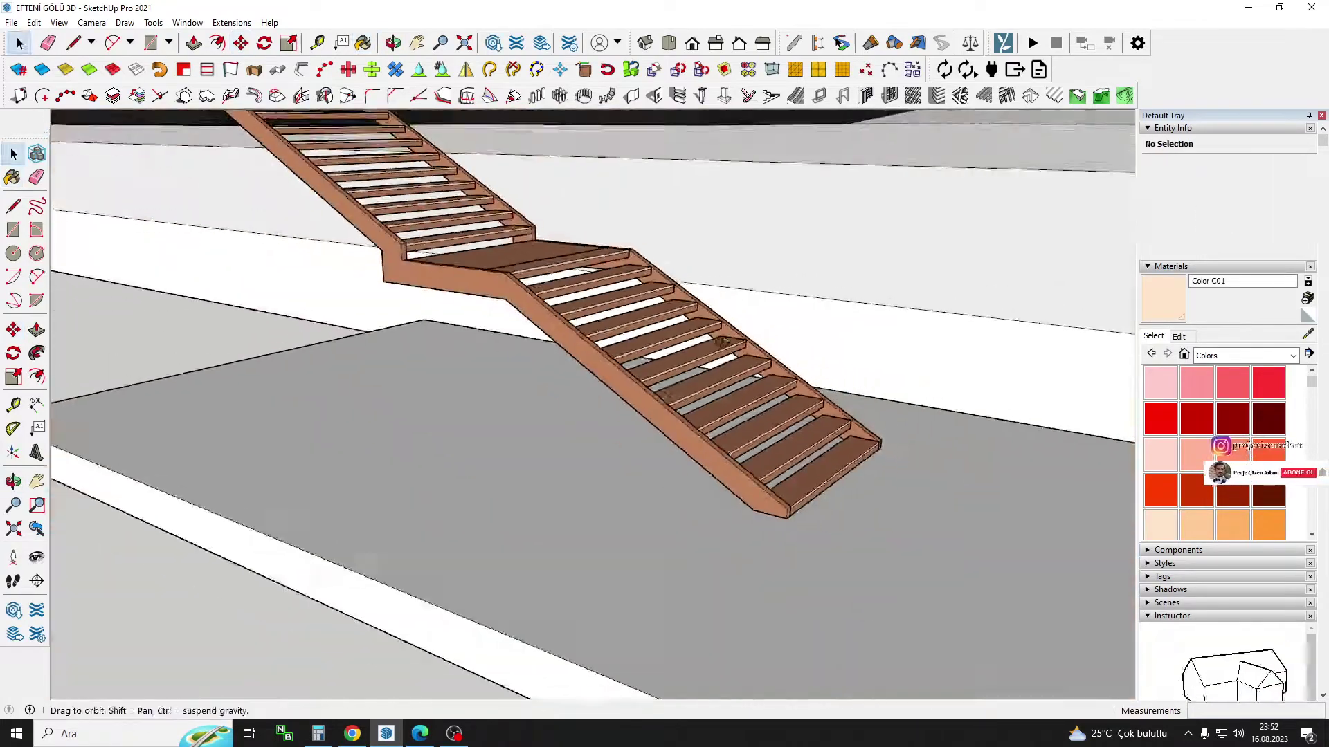
# Paint the left staircase with Wood Veneer 02 and measure 30 cm from the platform edge
pyautogui.moveTo(722, 400)
pyautogui.mouseDown(button='middle')
pyautogui.moveTo(417, 356)
pyautogui.moveTo(623, 312)
pyautogui.mouseUp(button='middle')
pyautogui.keyDown('alt'); pyautogui.click(847, 382); pyautogui.keyUp('alt')
pyautogui.click(346, 360)
pyautogui.press('t')
pyautogui.click(664, 416)
pyautogui.moveTo(669, 391)
pyautogui.mouseDown(button='middle')
pyautogui.moveTo(623, 311)
pyautogui.moveTo(623, 360)
pyautogui.mouseUp(button='middle')
pyautogui.scroll(-3, 623, 312)
# Sample the deck's Wood Lumber ButtJoined texture, paint the base slab with it, and check the reference
pyautogui.press('b')
pyautogui.scroll(3, 532, 284)
pyautogui.keyDown('alt'); pyautogui.click(531, 284); pyautogui.keyUp('alt')
pyautogui.moveTo(531, 284); pyautogui.dragTo(623, 346, button='middle')
pyautogui.click(657, 443)
pyautogui.press('space')
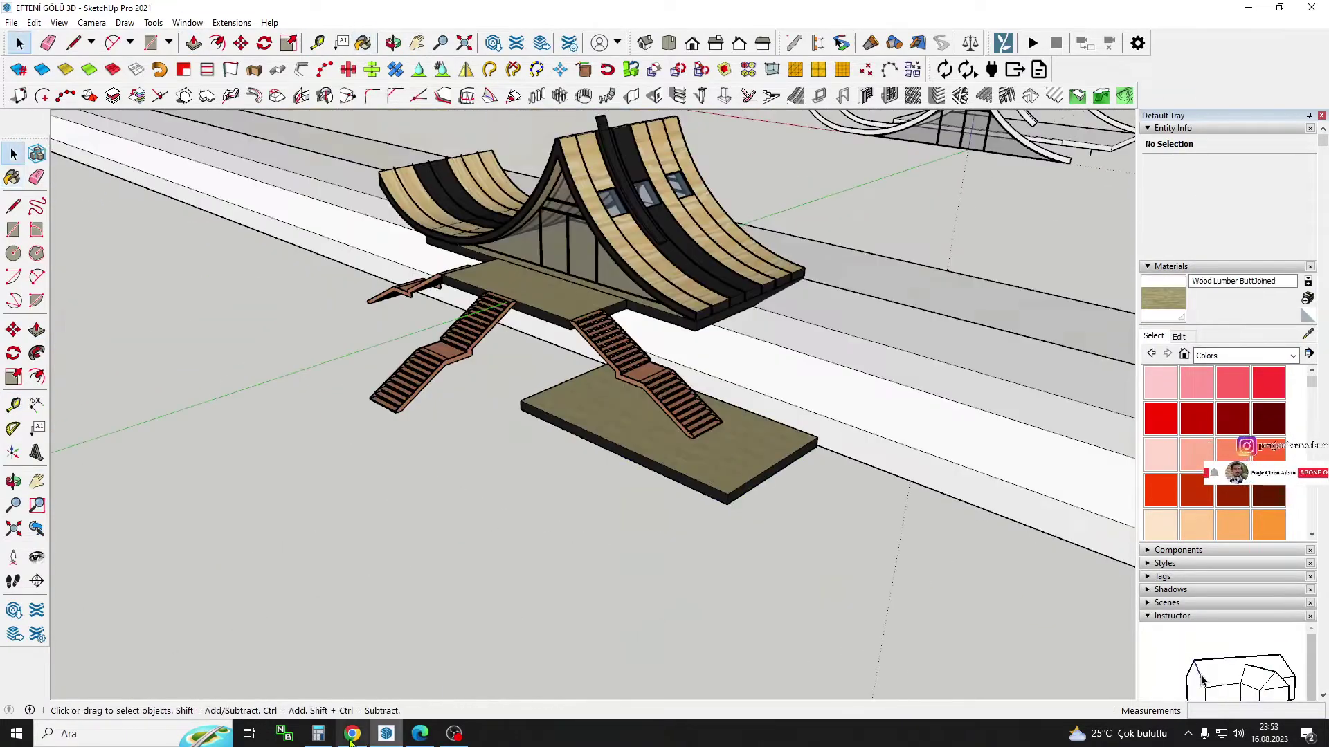
pyautogui.click(372, 738)
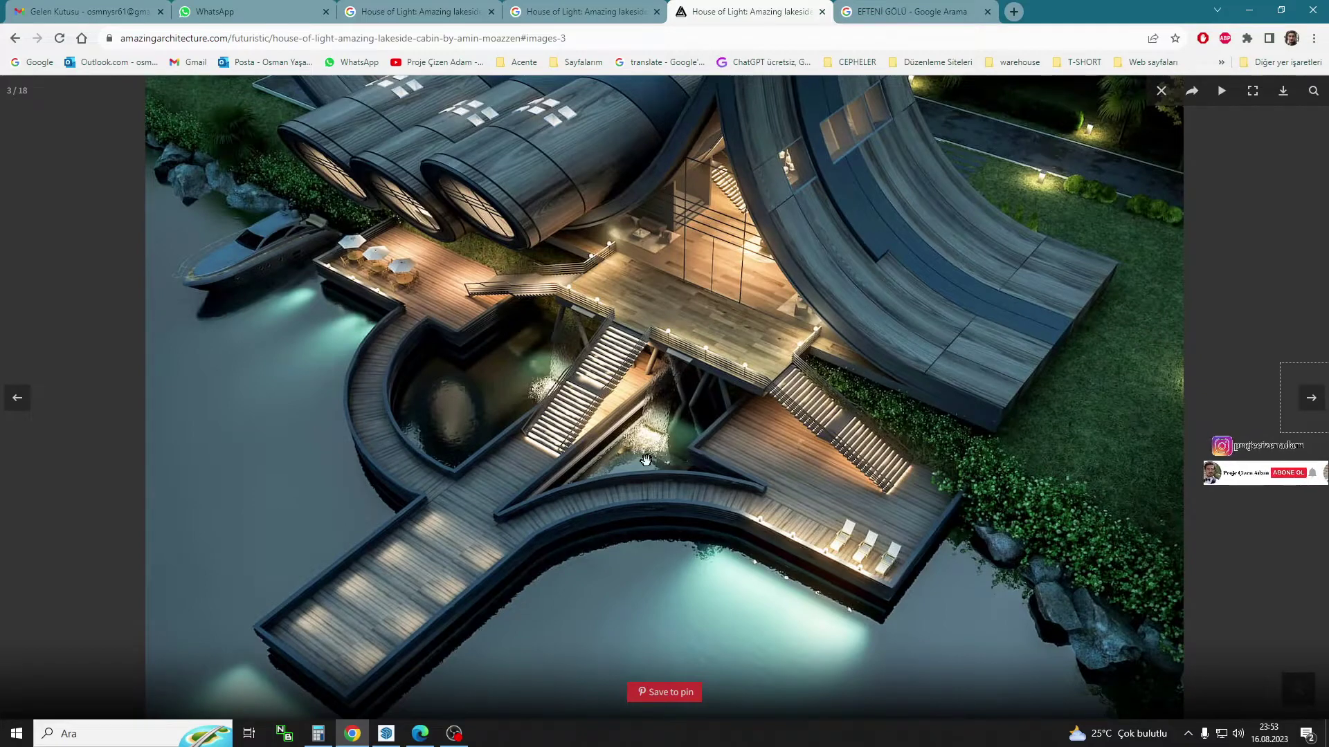
pyautogui.click(386, 734)
pyautogui.moveTo(766, 424); pyautogui.dragTo(807, 415, button='middle')
pyautogui.click(704, 364)
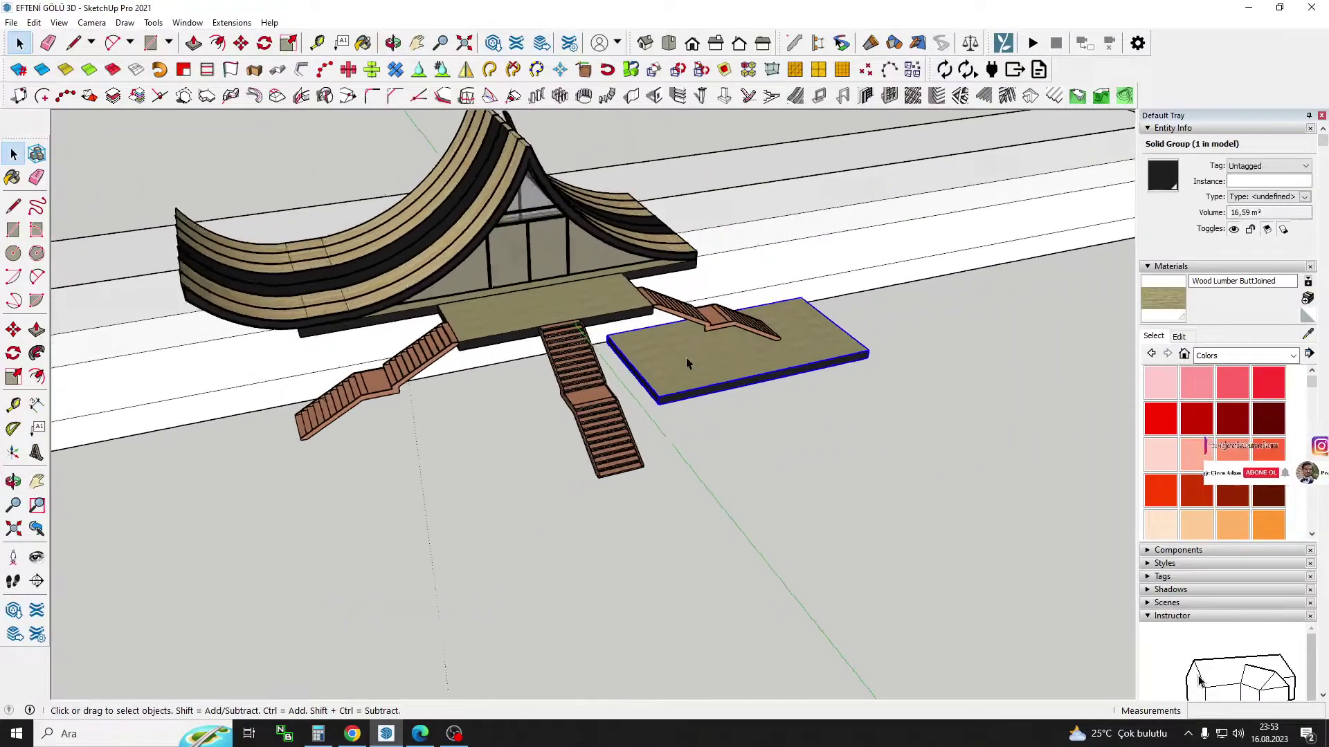
# Convert the base slab group into a component using Make Component
pyautogui.scroll(1, 704, 358)
pyautogui.rightClick(713, 353)
pyautogui.click(786, 477)
pyautogui.scroll(2, 564, 292)
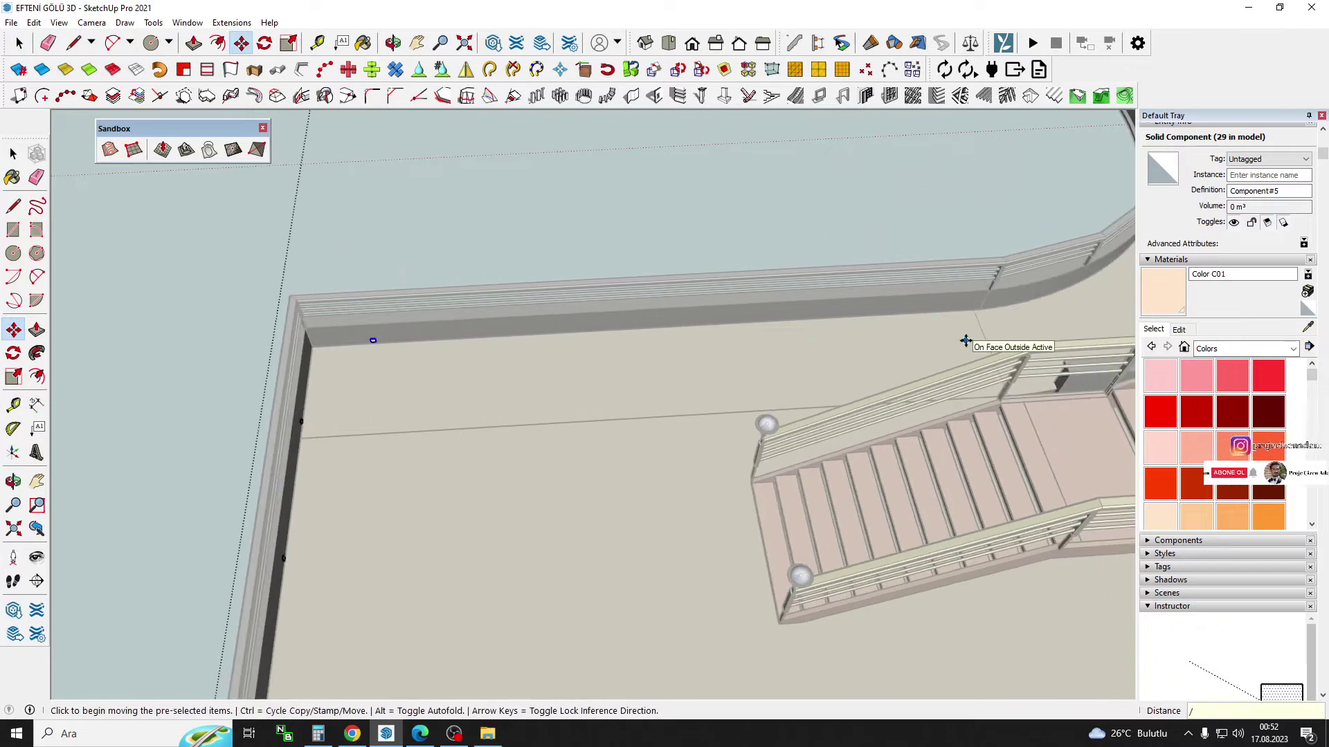
# Copy the fixture to the railing's far end, then start moving the pavilion groups
pyautogui.keyDown('ctrl'); pyautogui.click(388, 363); pyautogui.keyUp('ctrl')
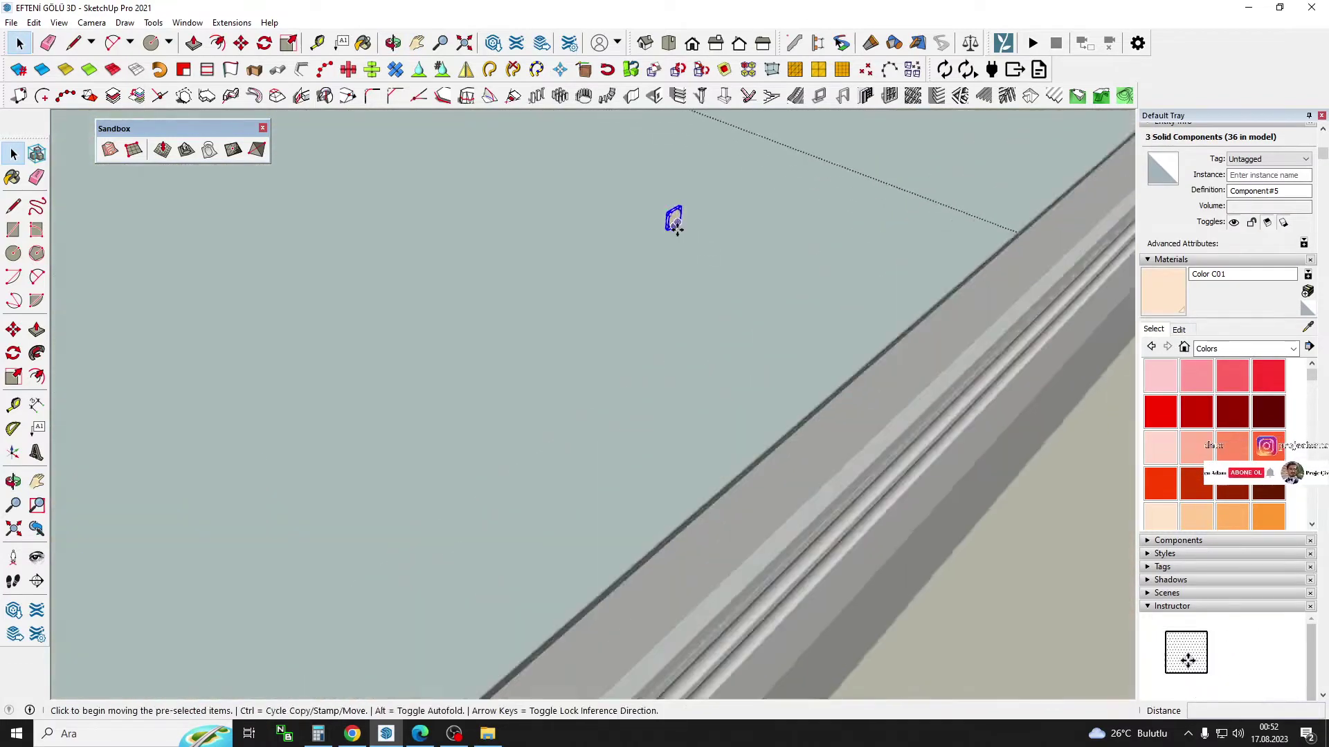
pyautogui.click(710, 256)
pyautogui.scroll(3, 771, 305)
pyautogui.scroll(3, 755, 315)
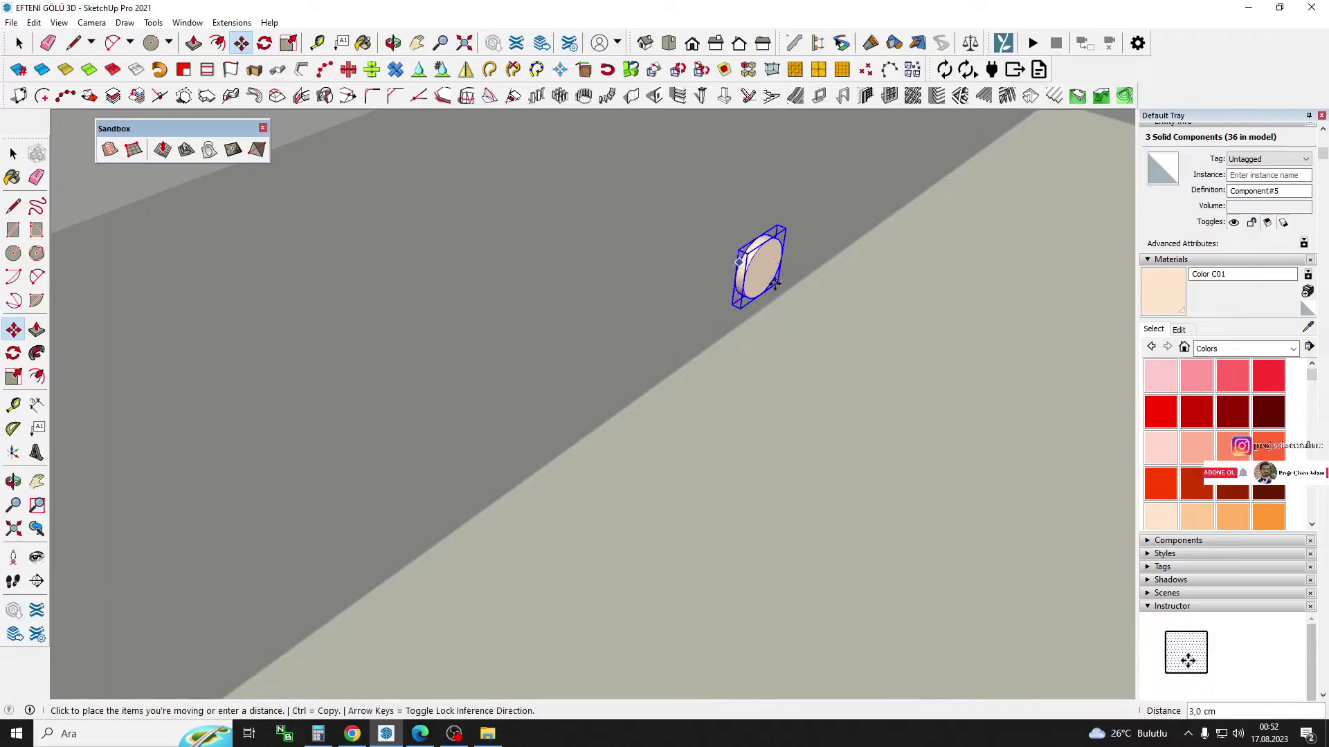
pyautogui.scroll(2, 757, 319)
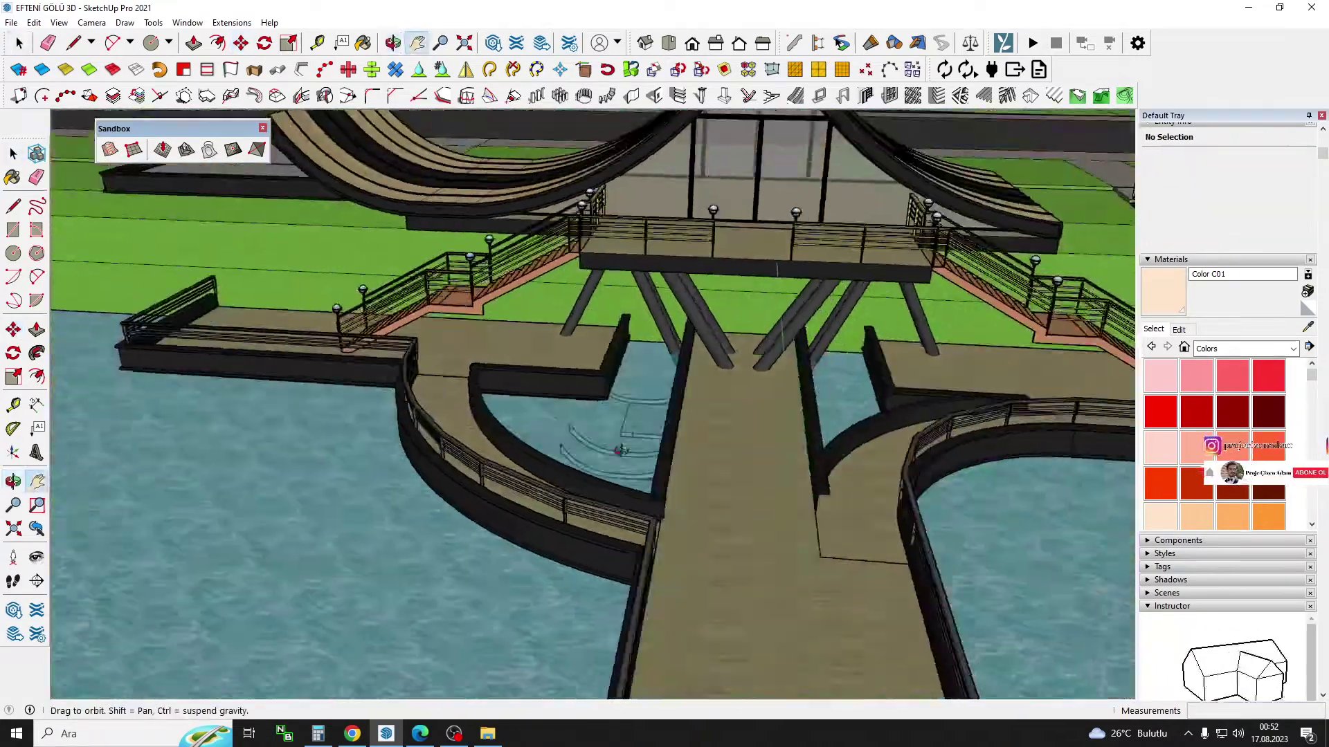
pyautogui.moveTo(621, 450)
pyautogui.mouseDown()
pyautogui.moveTo(490, 386)
pyautogui.moveTo(579, 505)
pyautogui.moveTo(403, 408)
pyautogui.moveTo(567, 508)
pyautogui.mouseUp()
pyautogui.scroll(-3, 484, 450)
pyautogui.scroll(-5, 568, 508)
pyautogui.press('m')
pyautogui.click(429, 499)
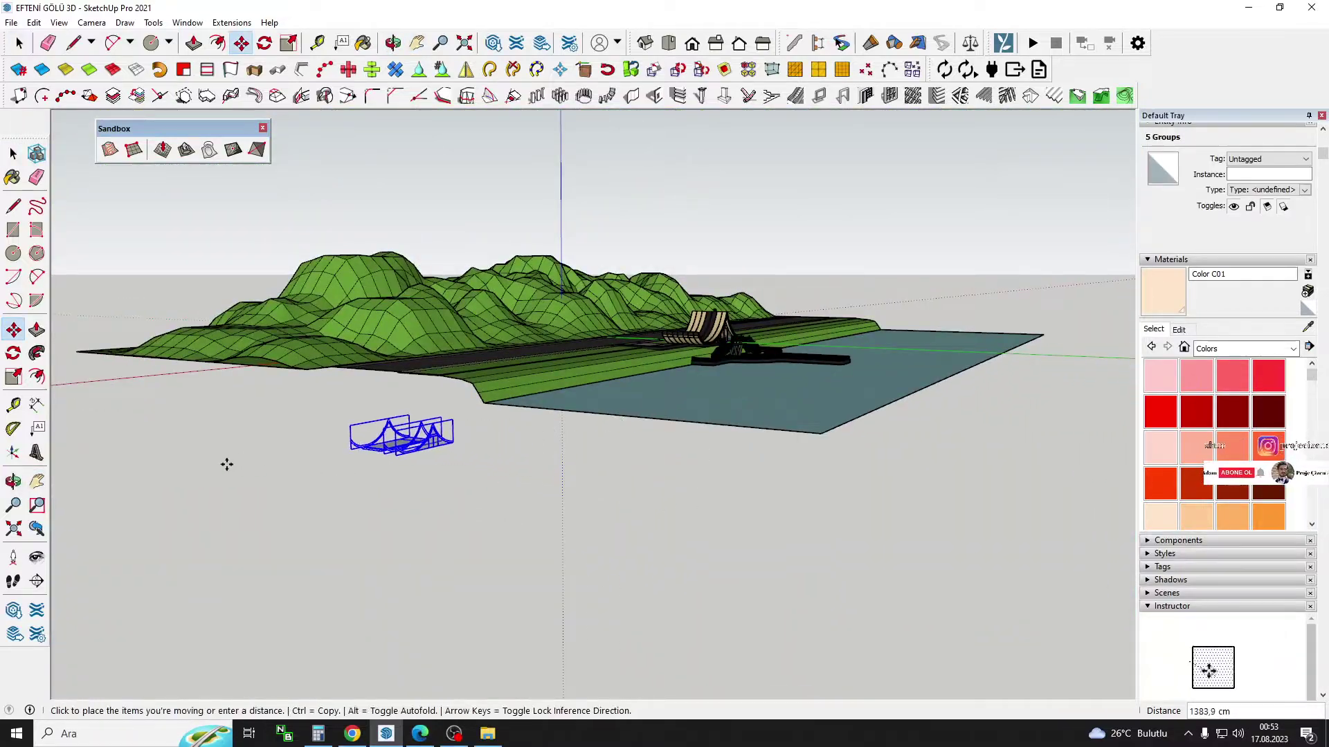
pyautogui.scroll(5, 227, 465)
pyautogui.moveTo(227, 464); pyautogui.dragTo(570, 380, button='middle')
pyautogui.scroll(-5, 570, 380)
pyautogui.press('Escape')
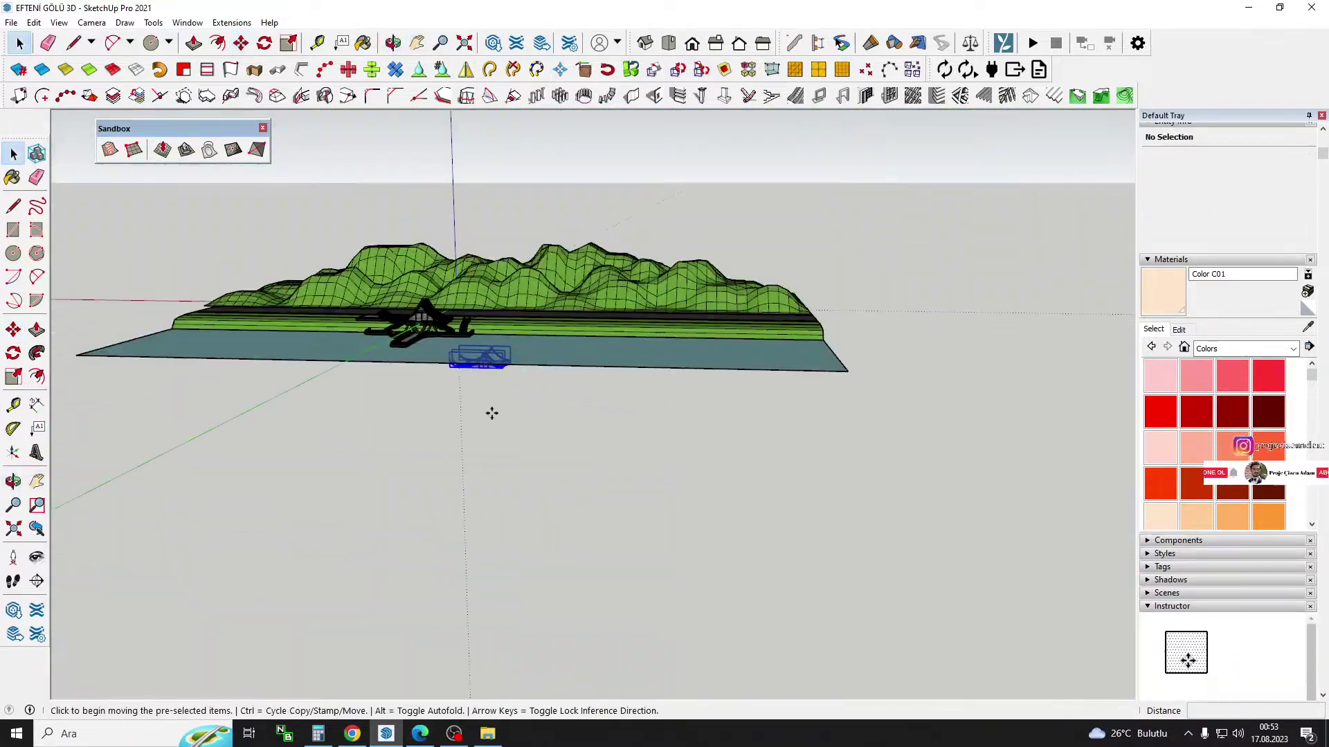
pyautogui.scroll(5, 468, 350)
pyautogui.moveTo(468, 350)
pyautogui.mouseDown(button='middle')
pyautogui.moveTo(692, 398)
pyautogui.moveTo(636, 356)
pyautogui.moveTo(644, 400)
pyautogui.mouseUp(button='middle')
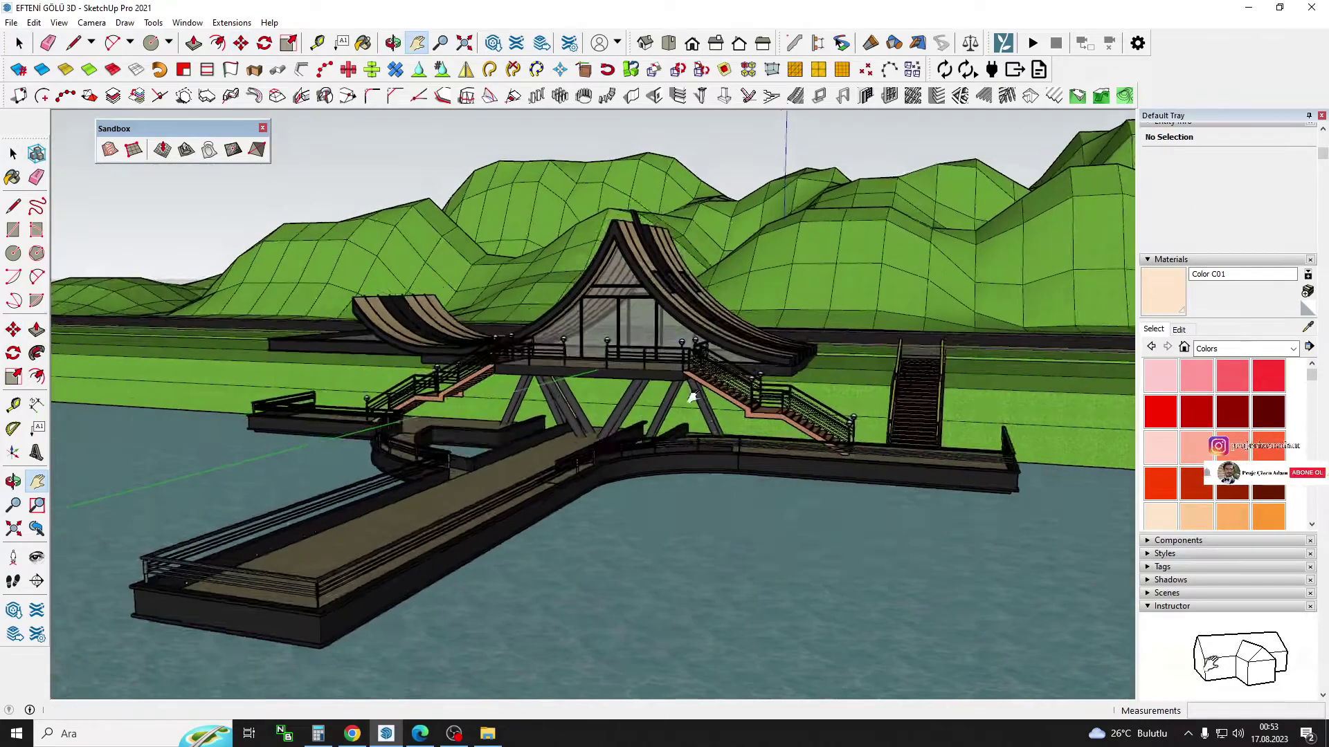
pyautogui.scroll(3, 692, 398)
pyautogui.scroll(-3, 636, 356)
pyautogui.scroll(1, 637, 356)
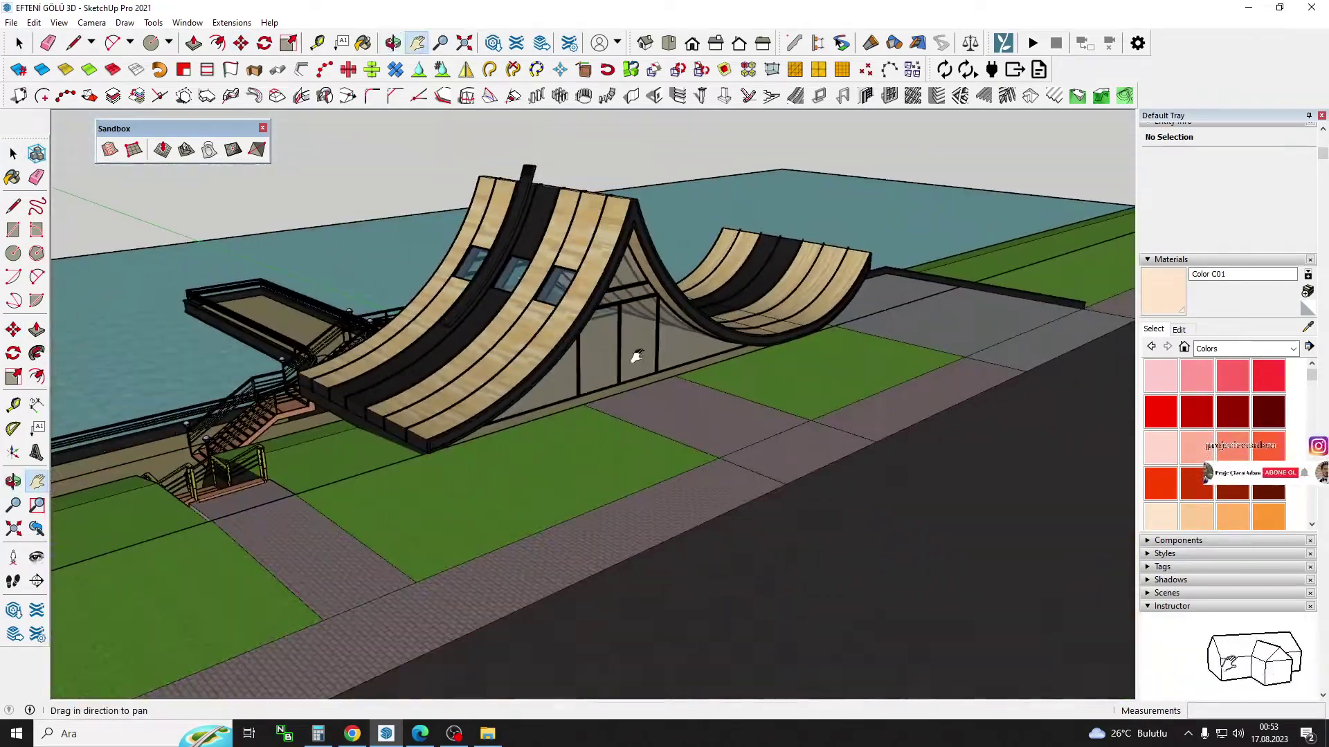
pyautogui.scroll(3, 528, 459)
pyautogui.moveTo(528, 459)
pyautogui.mouseDown(button='middle')
pyautogui.moveTo(566, 414)
pyautogui.moveTo(534, 483)
pyautogui.mouseUp(button='middle')
pyautogui.scroll(3, 533, 483)
pyautogui.moveTo(737, 322)
pyautogui.mouseDown(button='middle')
pyautogui.moveTo(537, 473)
pyautogui.moveTo(635, 342)
pyautogui.mouseUp(button='middle')
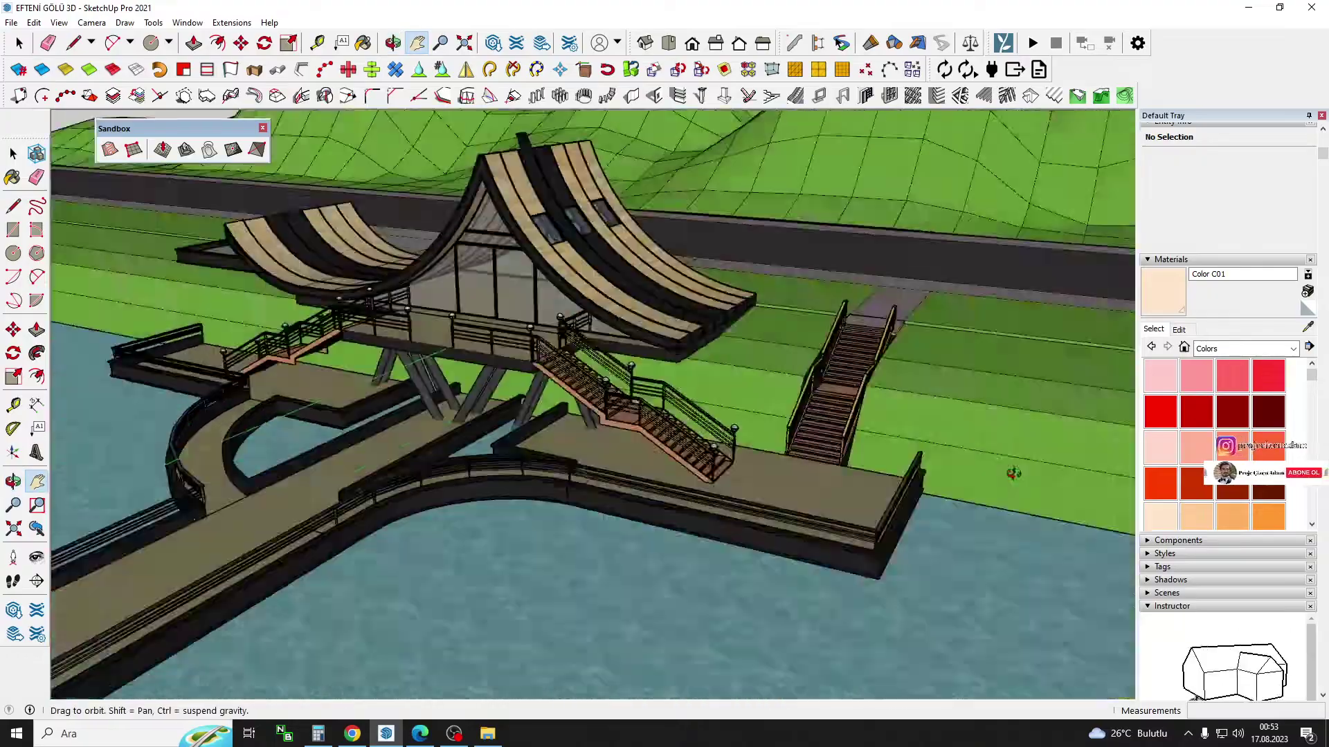
pyautogui.moveTo(635, 342)
pyautogui.mouseDown(button='middle')
pyautogui.moveTo(625, 325)
pyautogui.moveTo(501, 545)
pyautogui.moveTo(496, 469)
pyautogui.mouseUp(button='middle')
pyautogui.click(495, 469)
pyautogui.scroll(5, 495, 468)
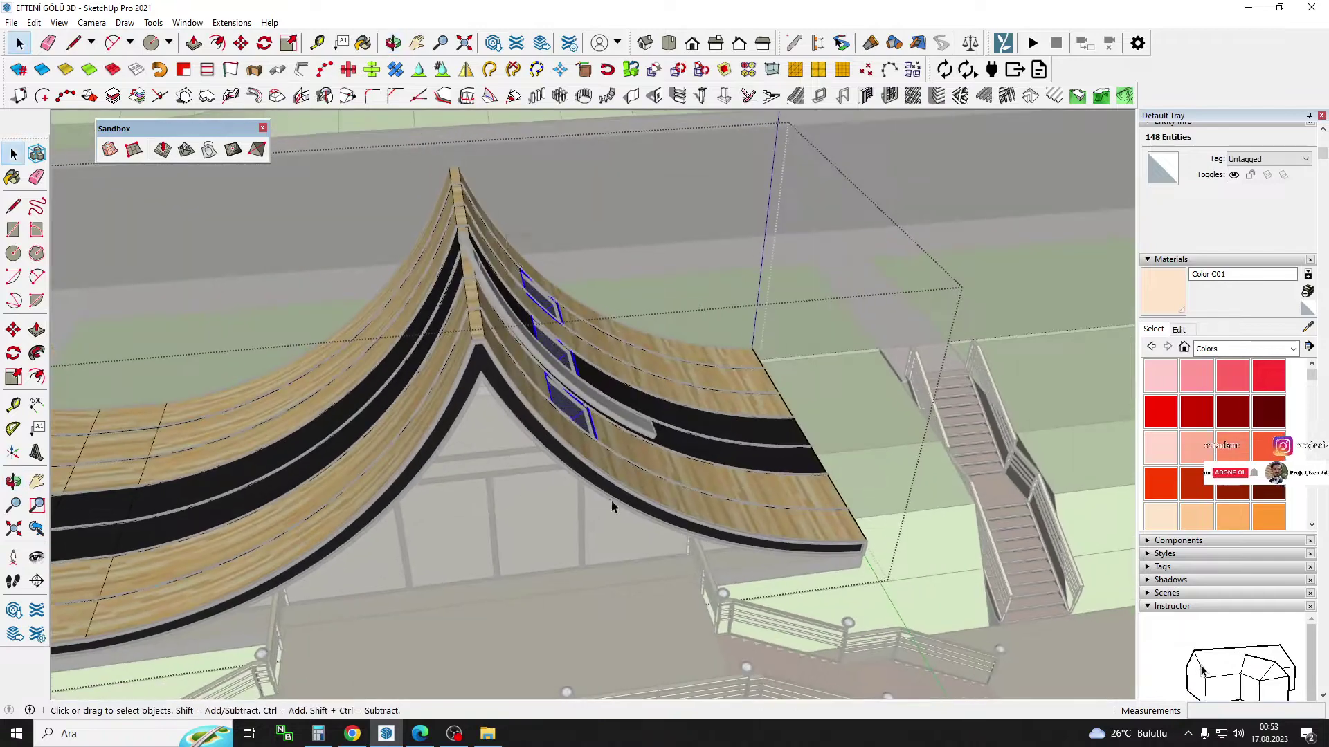
pyautogui.click(465, 69)
pyautogui.scroll(4, 521, 360)
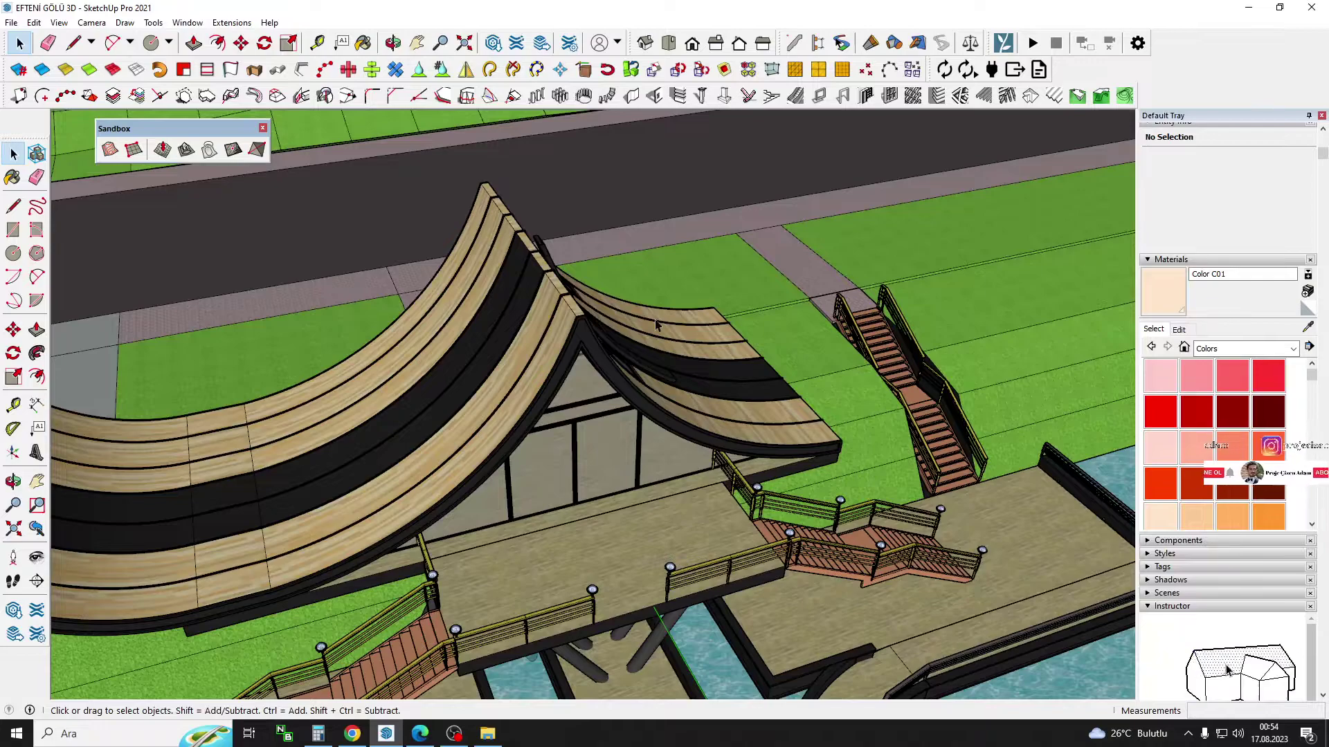
pyautogui.scroll(-5, 656, 325)
pyautogui.scroll(3, 566, 382)
pyautogui.scroll(2, 566, 383)
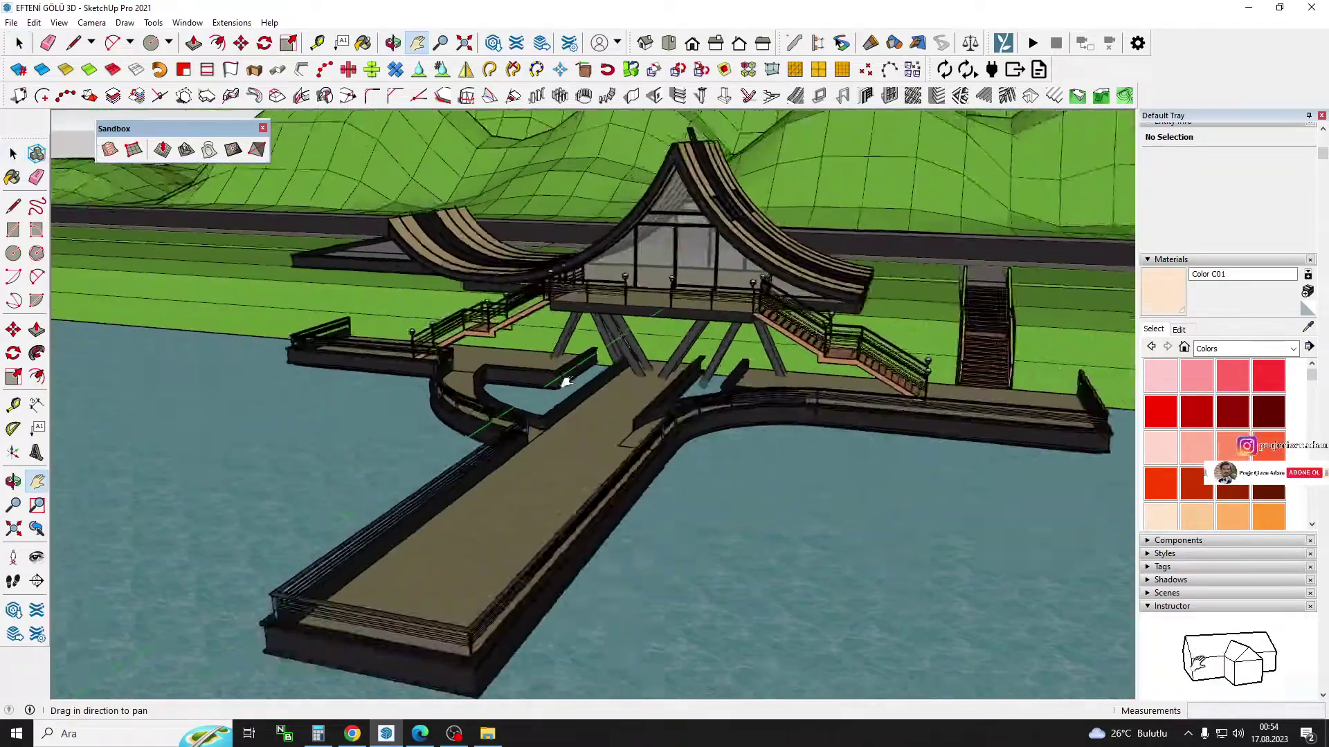